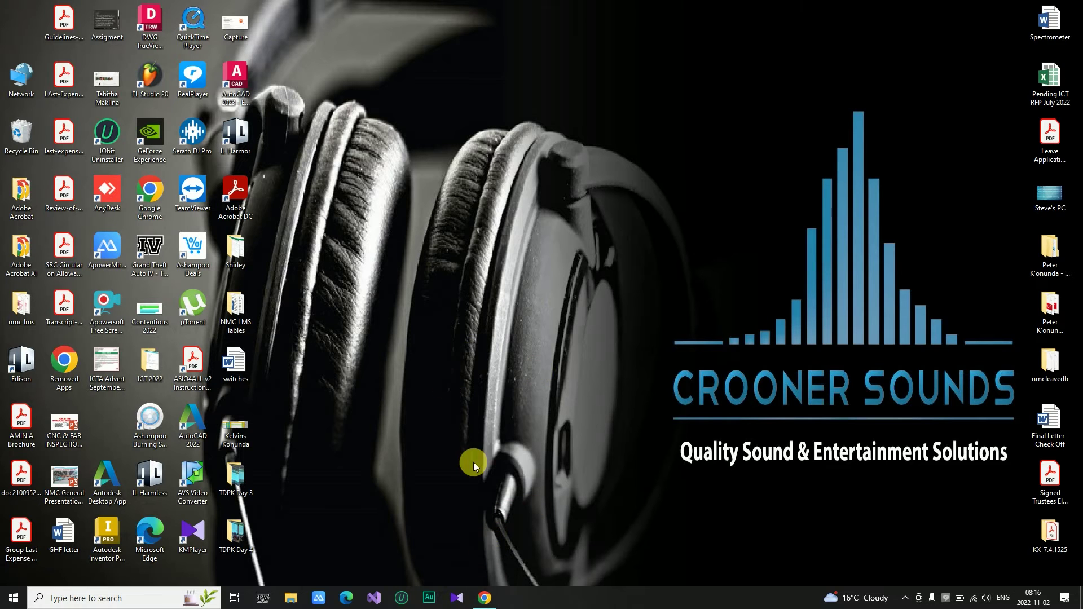
pyautogui.click(484, 597)
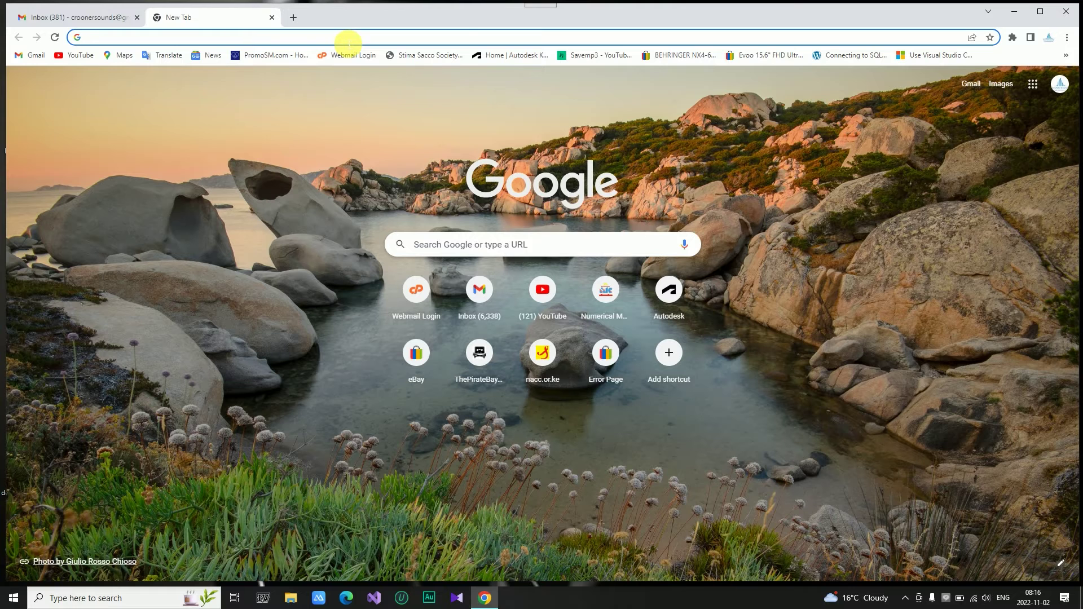
pyautogui.write('WWW.autodesk.com')
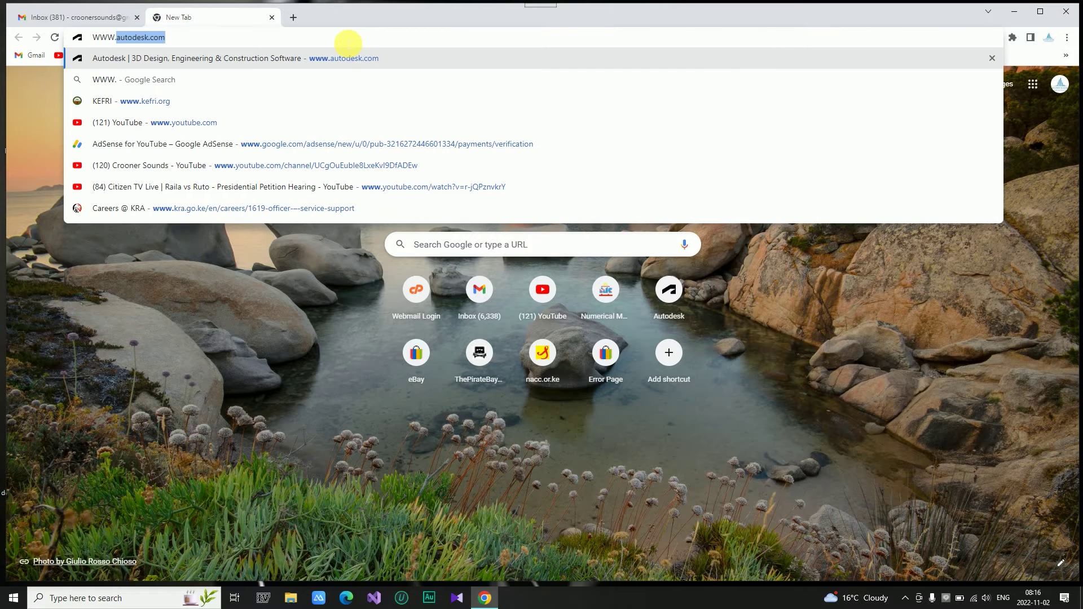
pyautogui.press('Right')
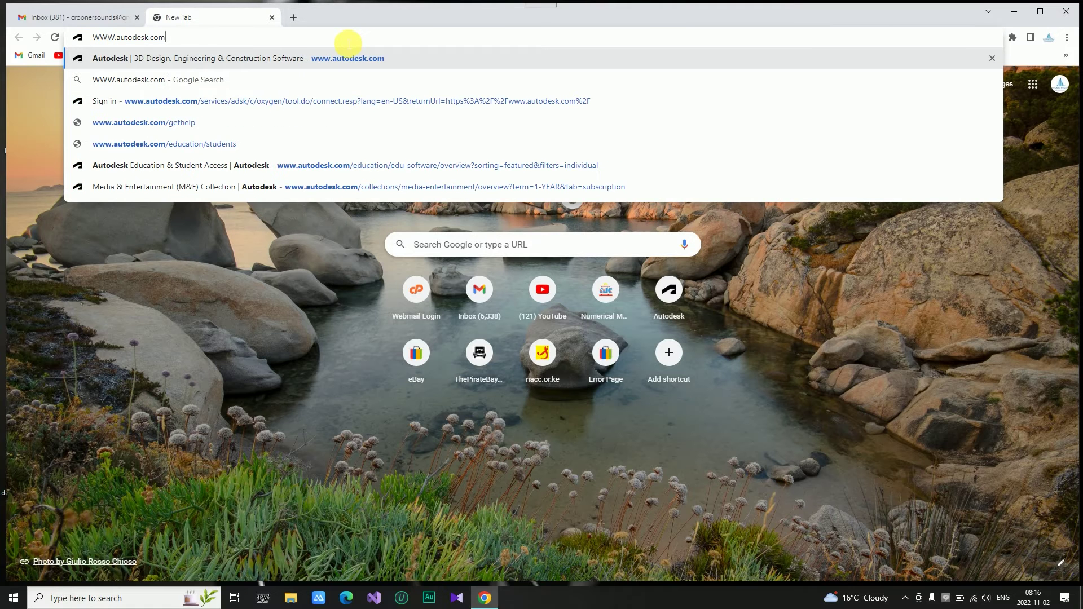
pyautogui.write('/ED')
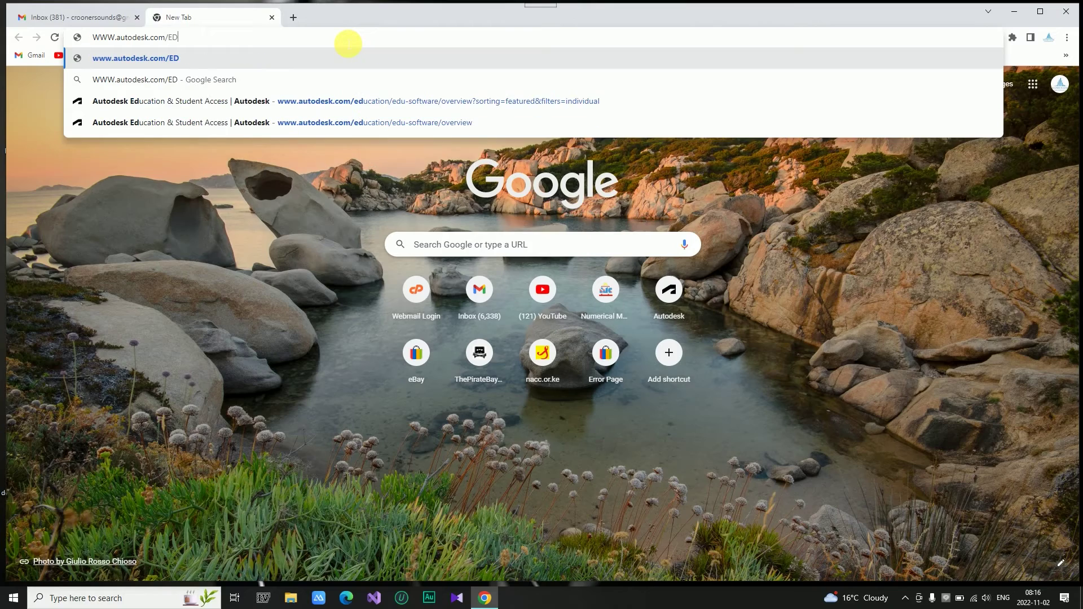
pyautogui.write('UCAT')
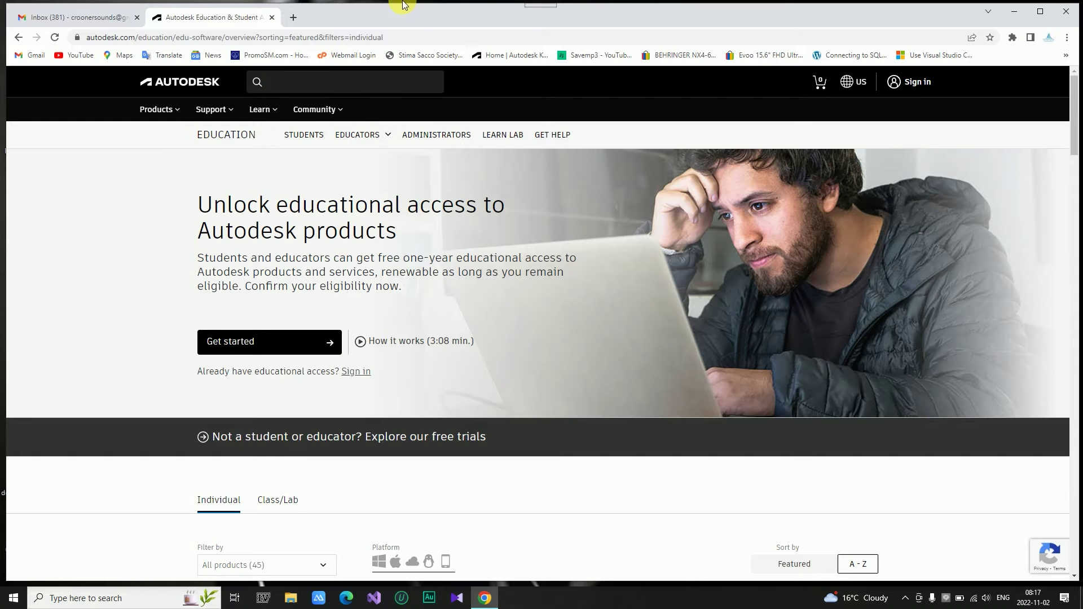
# Begin getting educational access and choose to create a new Autodesk account
pyautogui.click(258, 342)
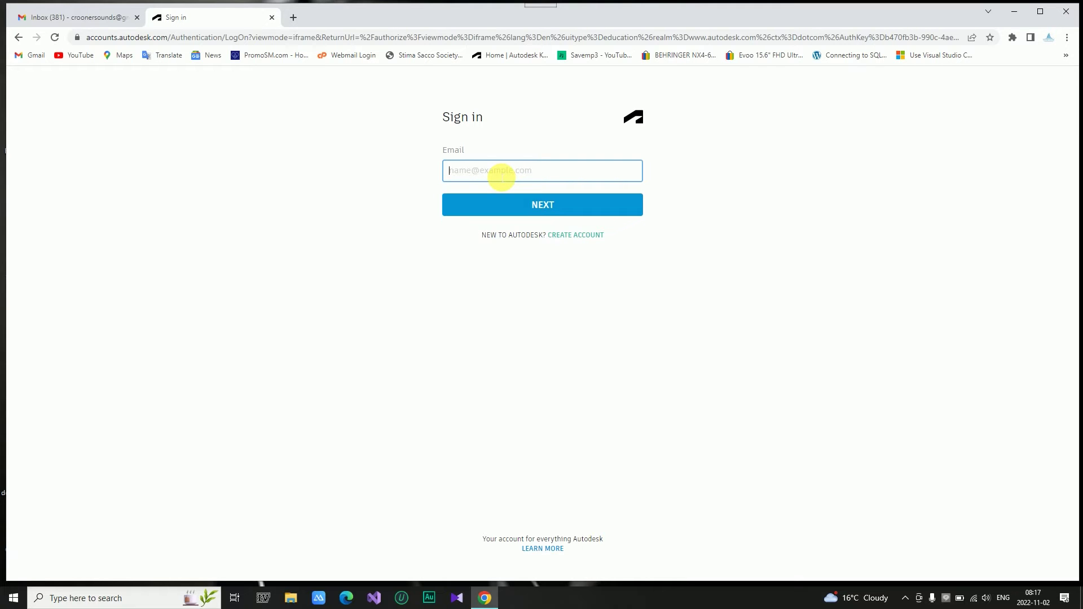
pyautogui.click(575, 237)
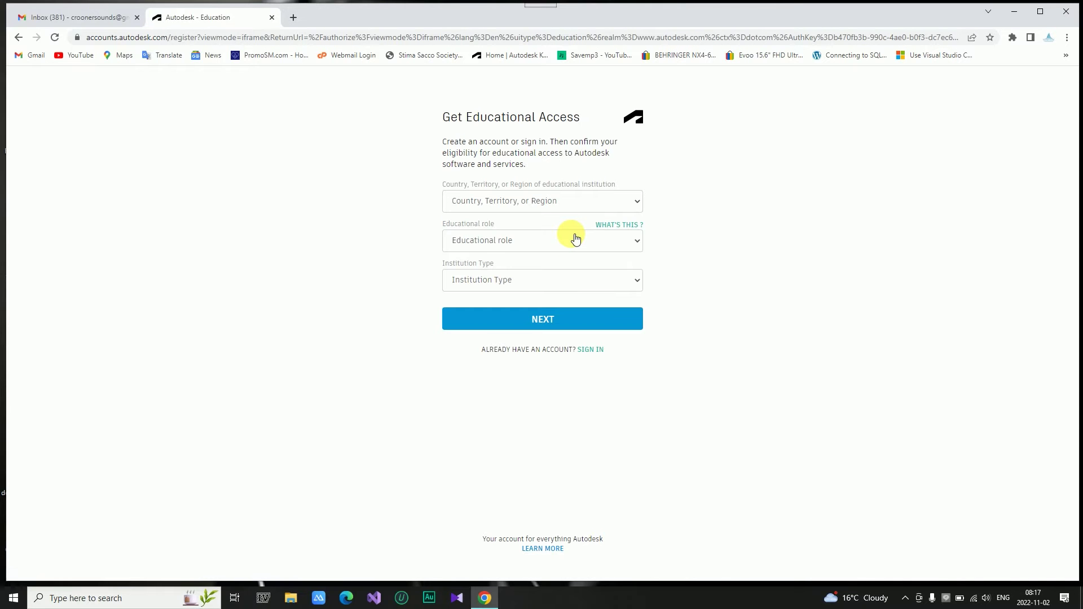
# Submit the eligibility form with Kenya, School IT Administrator and University/Post-Secondary
pyautogui.click(636, 202)
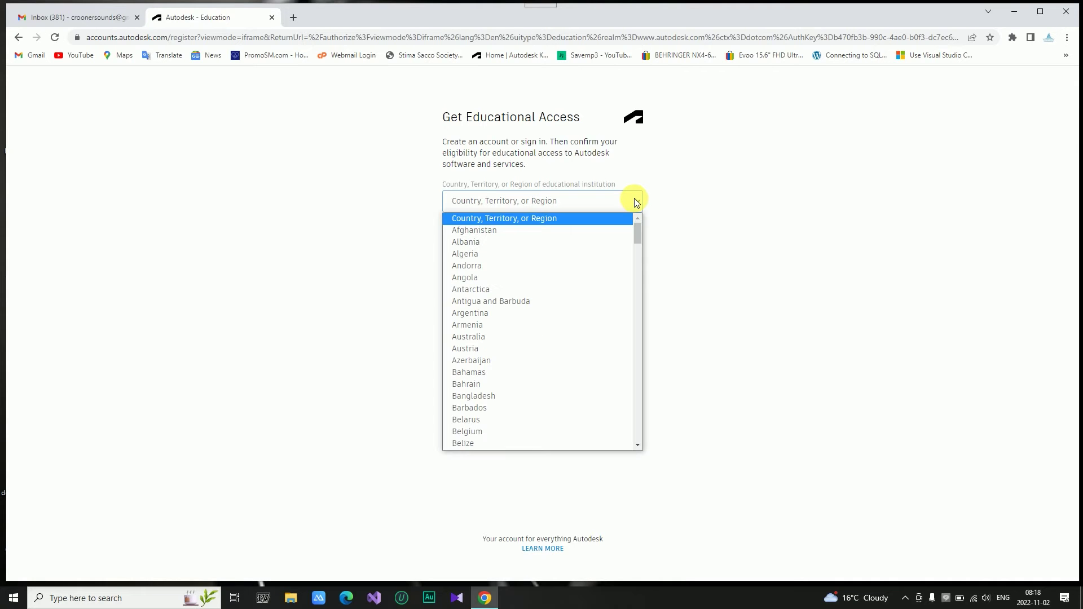
pyautogui.press('k')
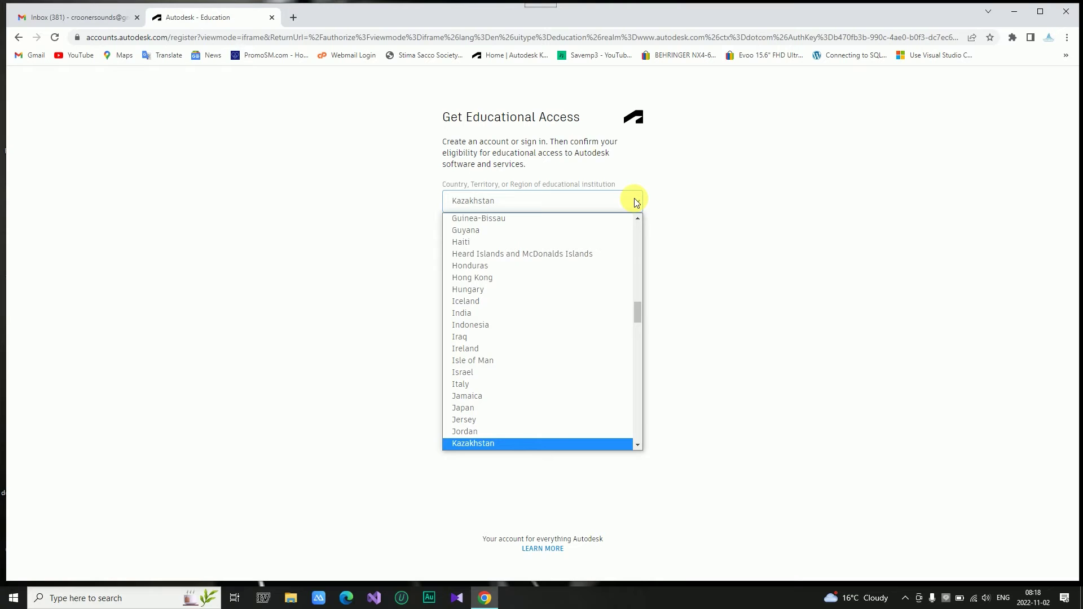
pyautogui.press('k')
pyautogui.press('Return')
pyautogui.click(637, 243)
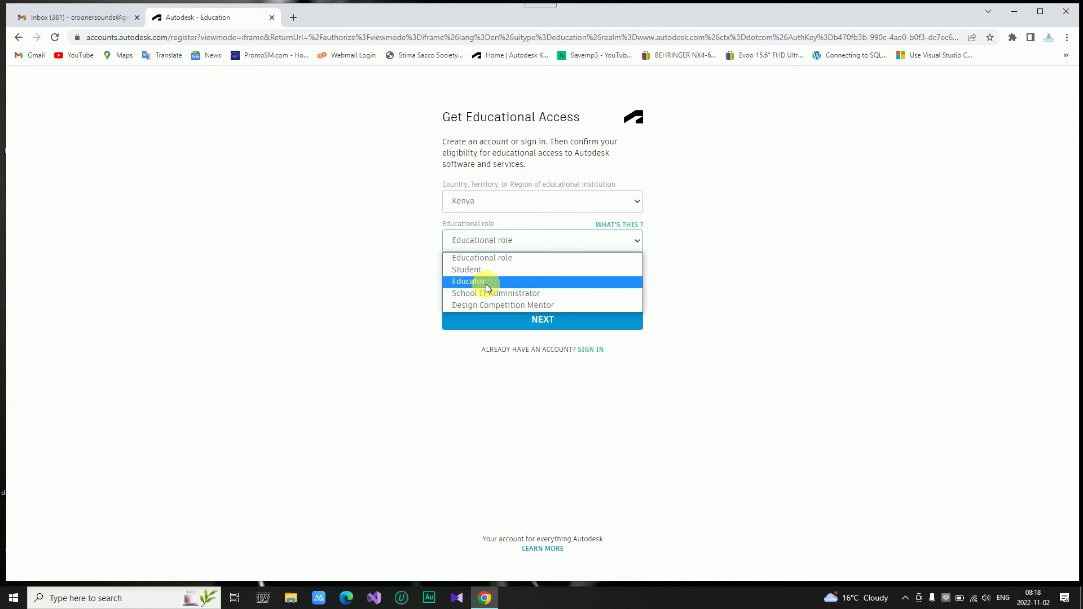
pyautogui.click(526, 293)
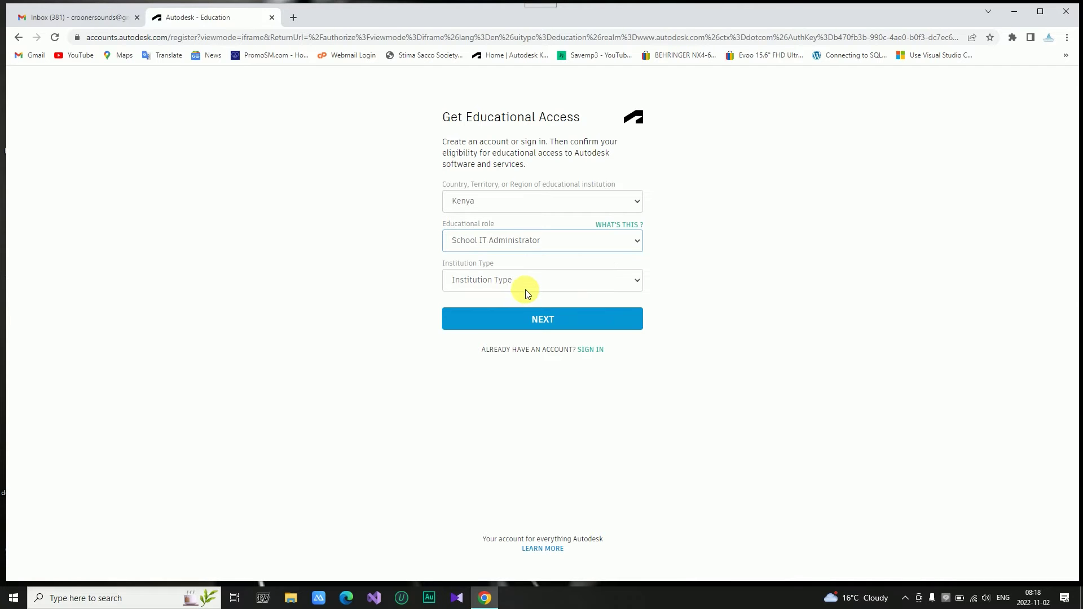
pyautogui.click(632, 280)
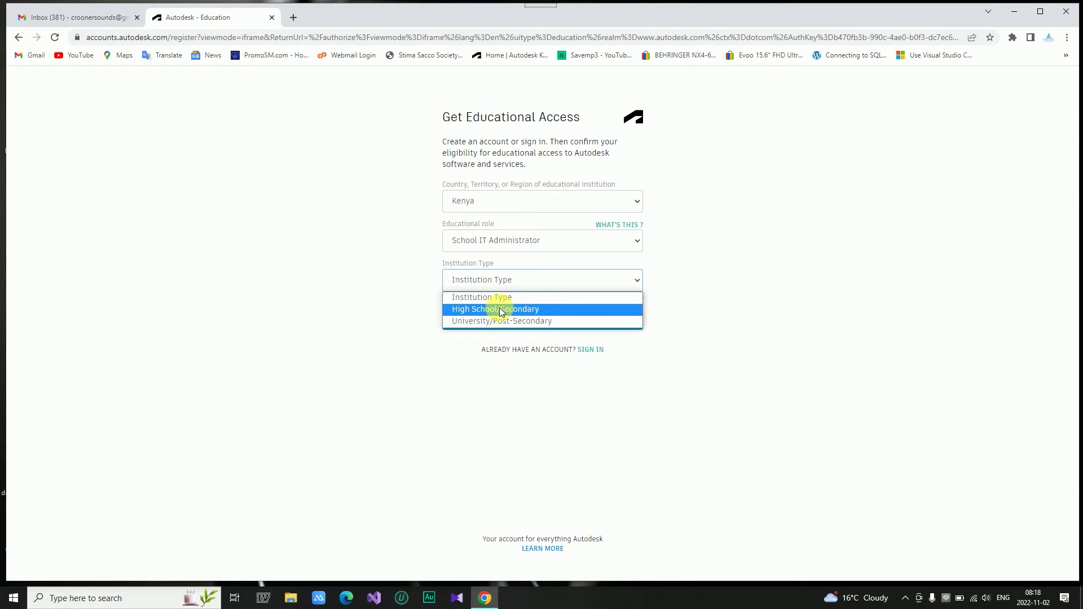
pyautogui.click(472, 323)
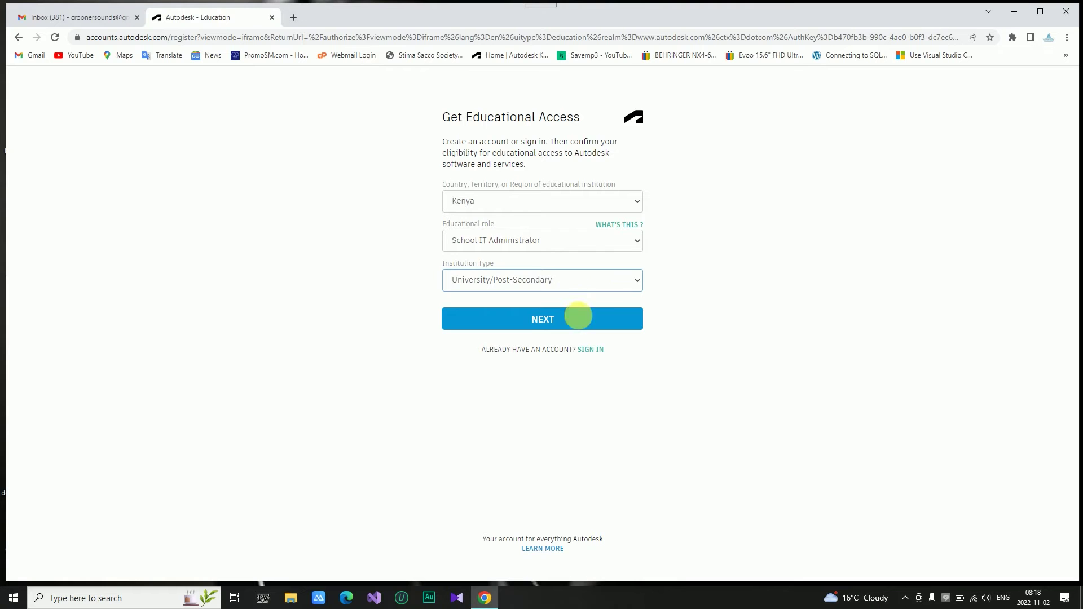
pyautogui.click(561, 326)
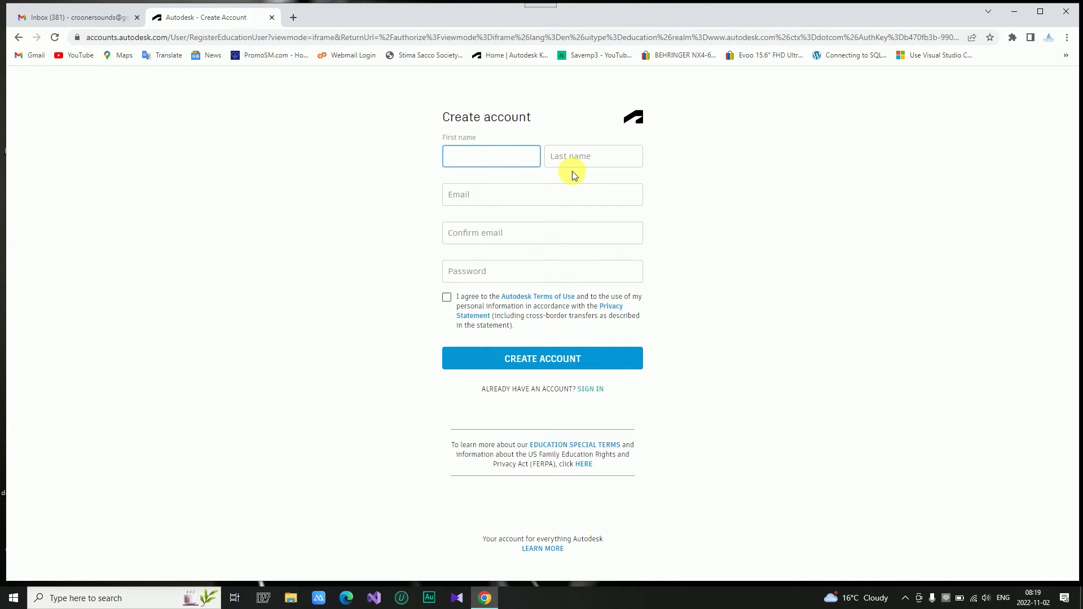
# Enter the first and last name in the Create account form
pyautogui.press('capslock')
pyautogui.write('p')
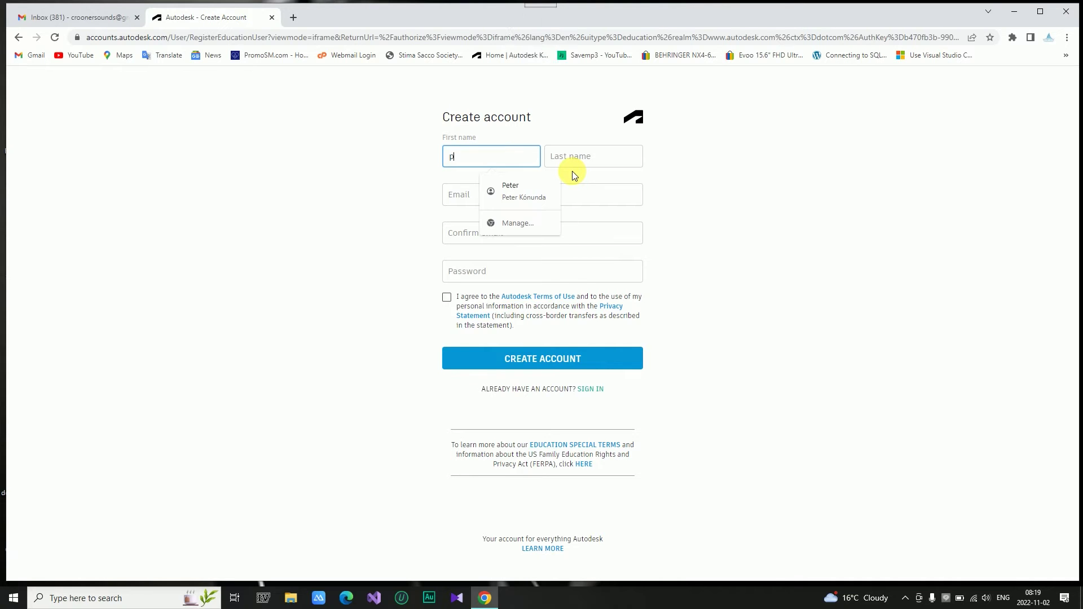
pyautogui.press('Down')
pyautogui.press('Tab')
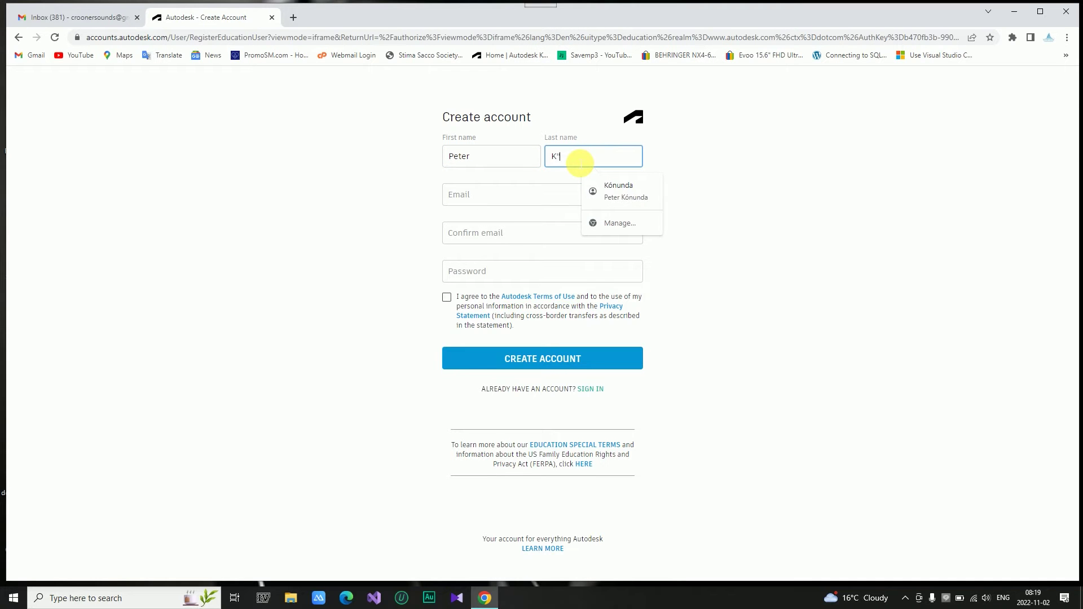
pyautogui.write("K'onunda")
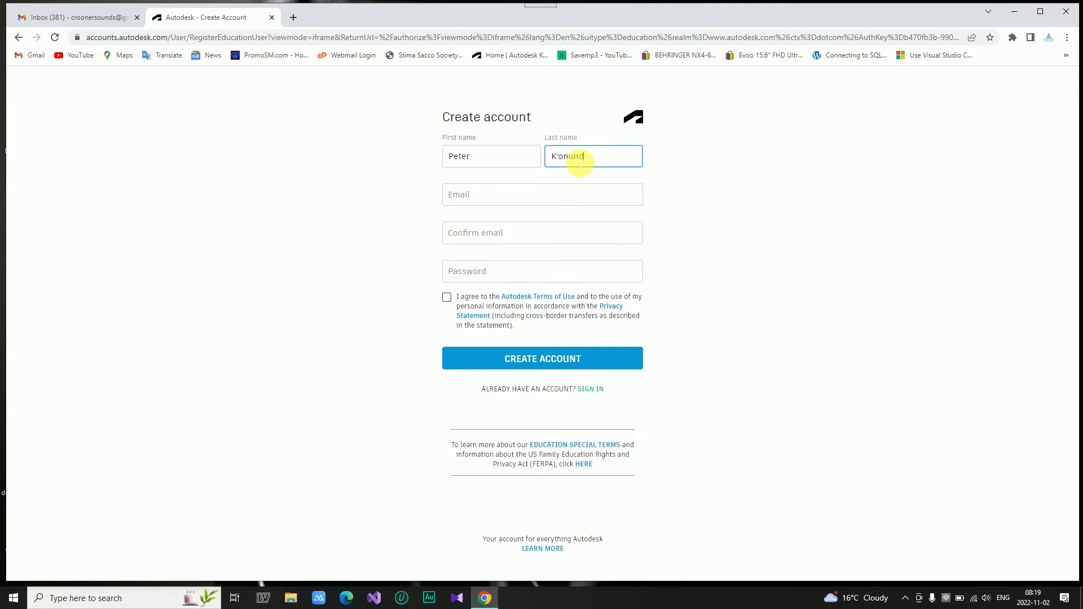
# Enter the e-mail address and paste a copy into the Confirm email field
pyautogui.click(555, 200)
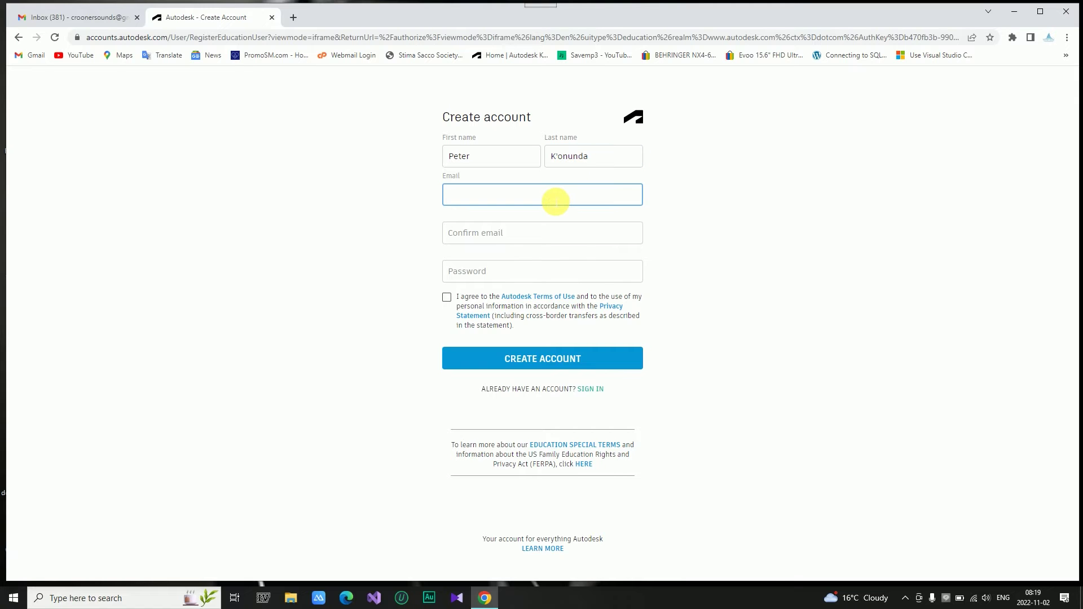
pyautogui.moveTo(580, 194); pyautogui.dragTo(440, 192)
pyautogui.hotkey('ctrl', 'c')
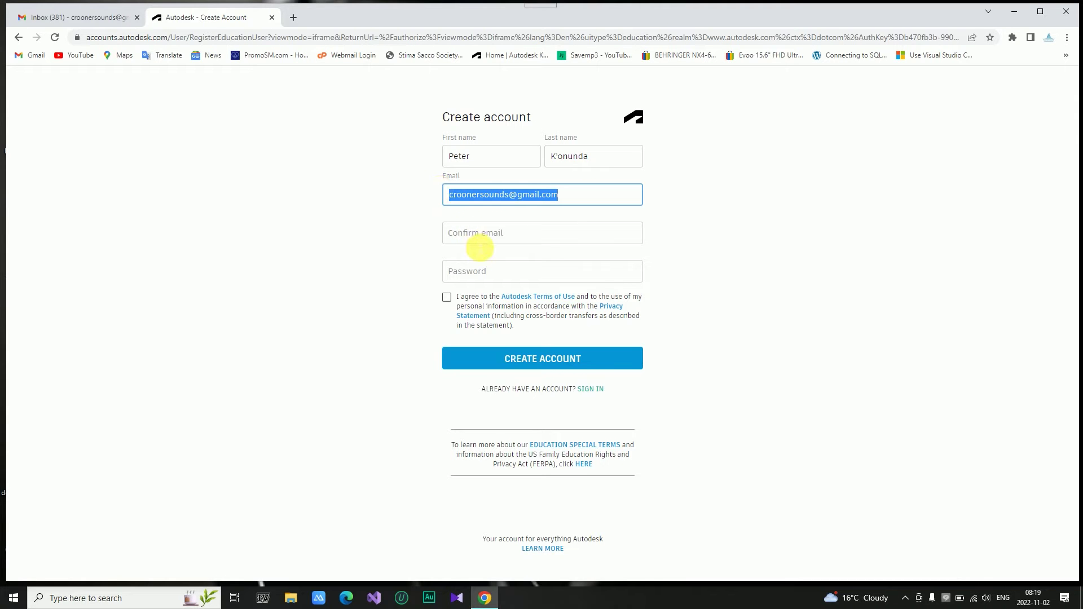
pyautogui.click(478, 238)
pyautogui.hotkey('ctrl', 'v')
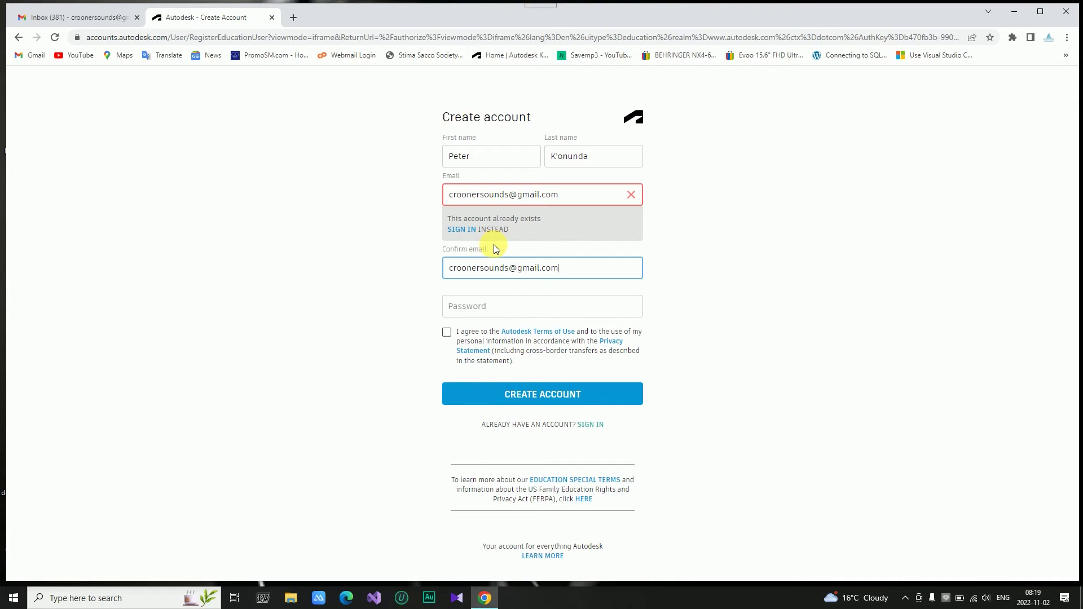
# Change the e-mail's account name and put the new address in both e-mail fields
pyautogui.click(739, 231)
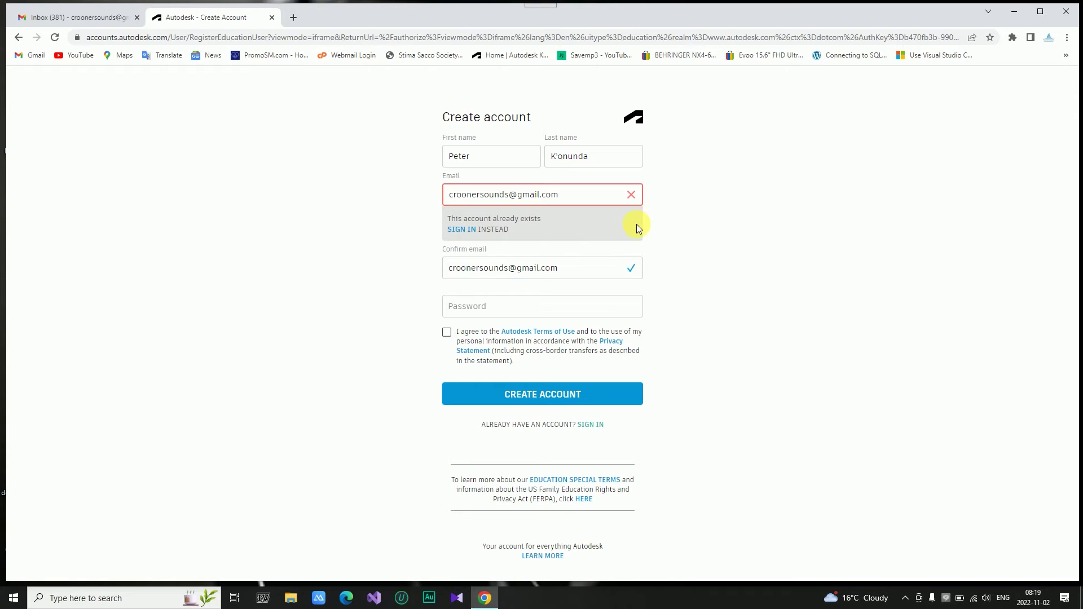
pyautogui.moveTo(509, 195); pyautogui.dragTo(439, 185)
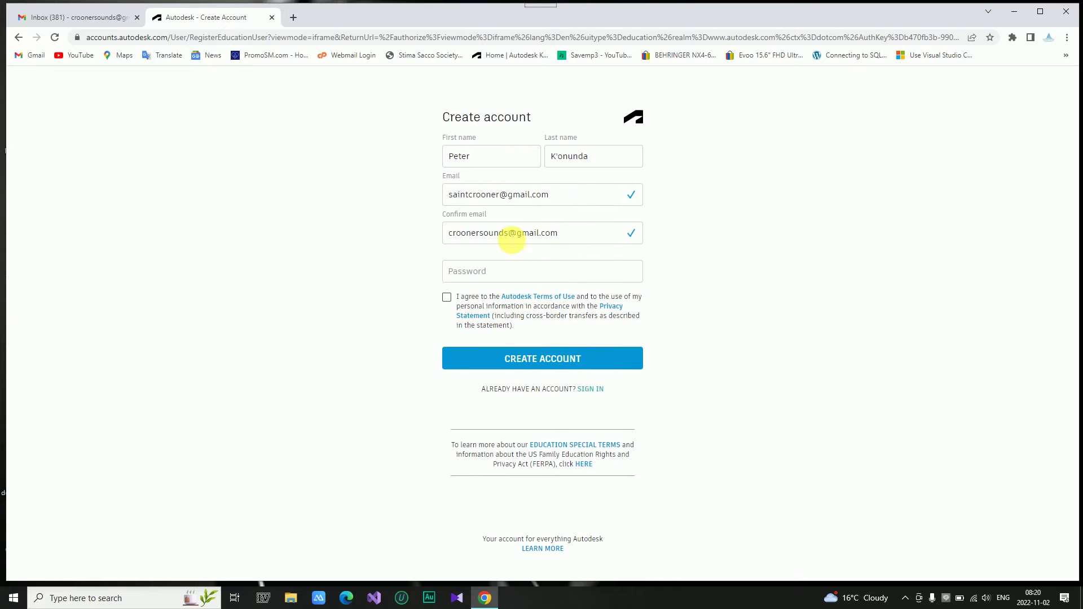
pyautogui.moveTo(550, 195); pyautogui.dragTo(430, 199)
pyautogui.hotkey('ctrl', 'c')
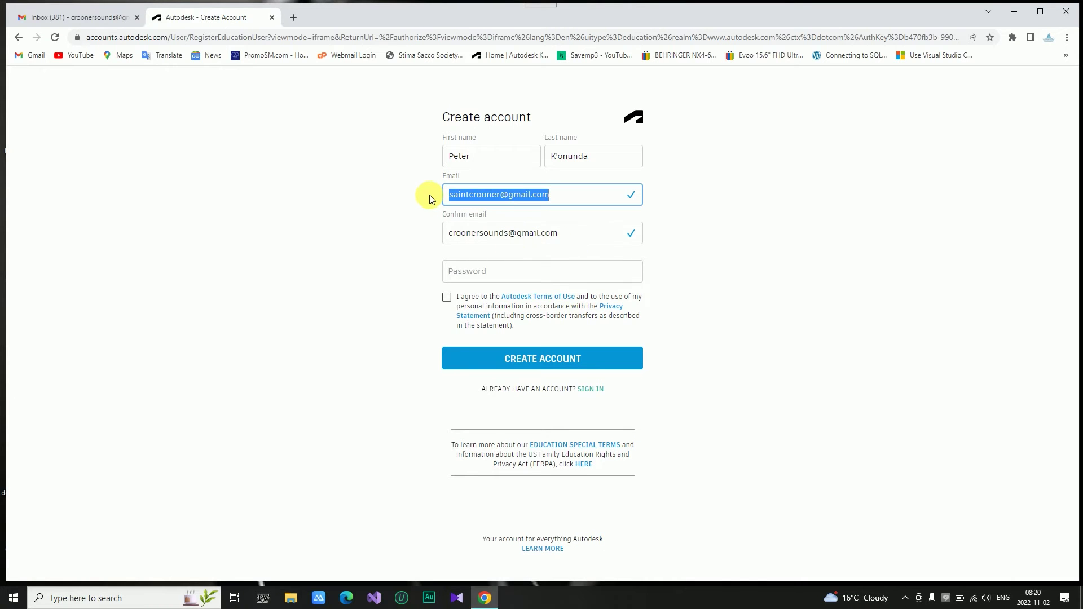
pyautogui.moveTo(552, 233); pyautogui.dragTo(436, 208)
pyautogui.hotkey('ctrl', 'v')
# Accept the terms of use and make a first attempt at the account password
pyautogui.click(446, 296)
pyautogui.click(472, 275)
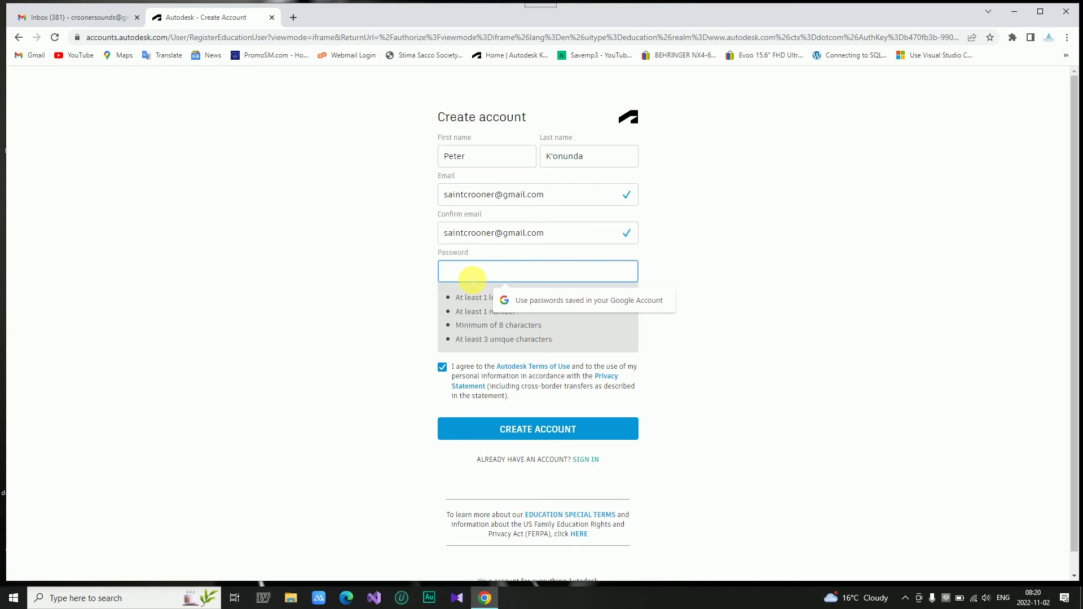
pyautogui.write('pa')
pyautogui.press('BackSpace')
pyautogui.press('BackSpace')
pyautogui.click(760, 280)
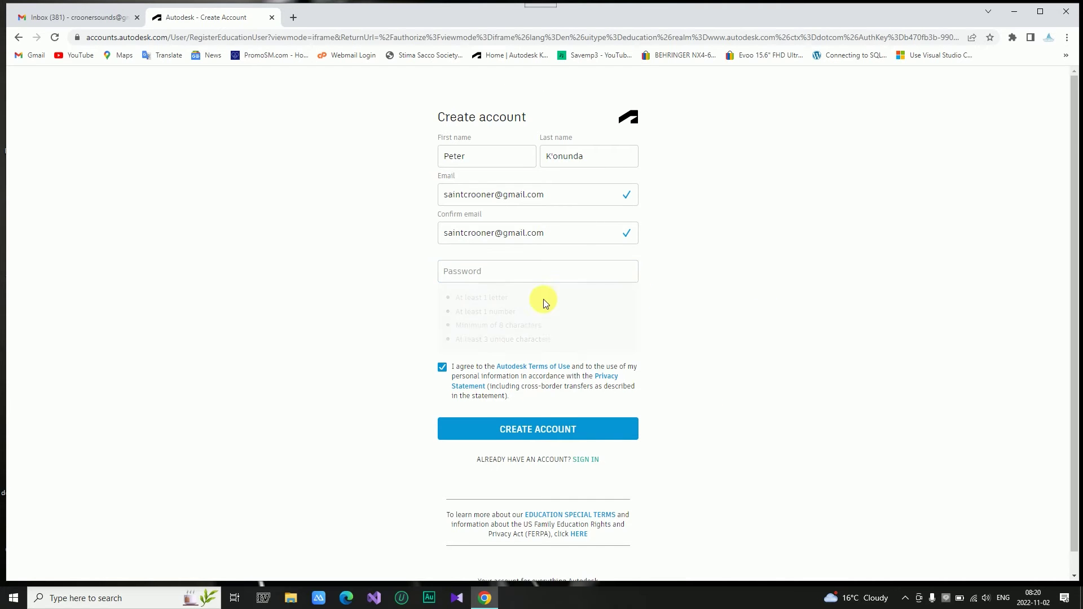
pyautogui.click(479, 276)
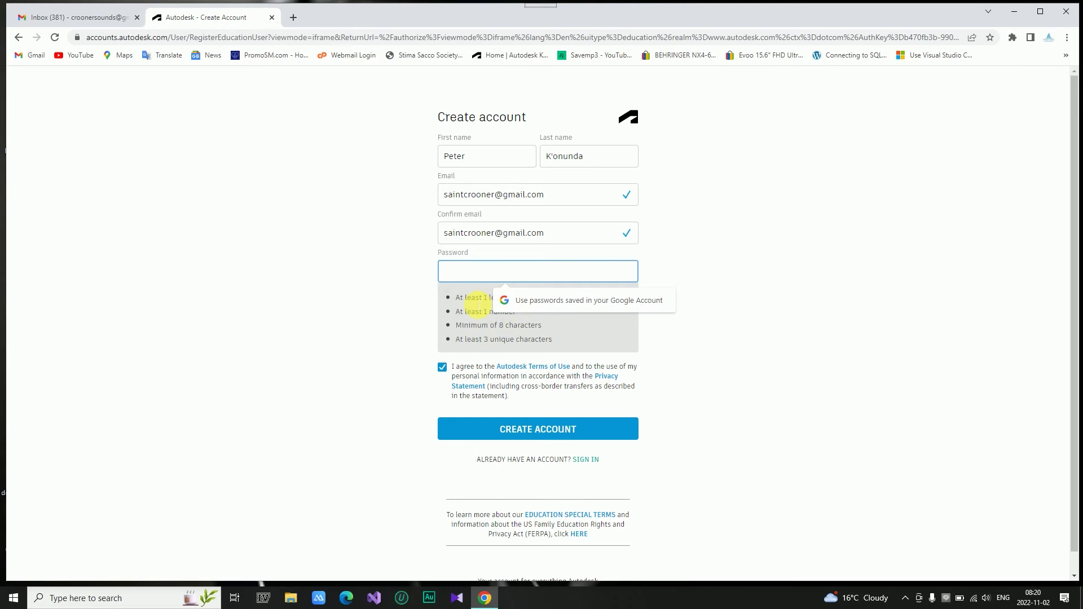
pyautogui.press('capslock')
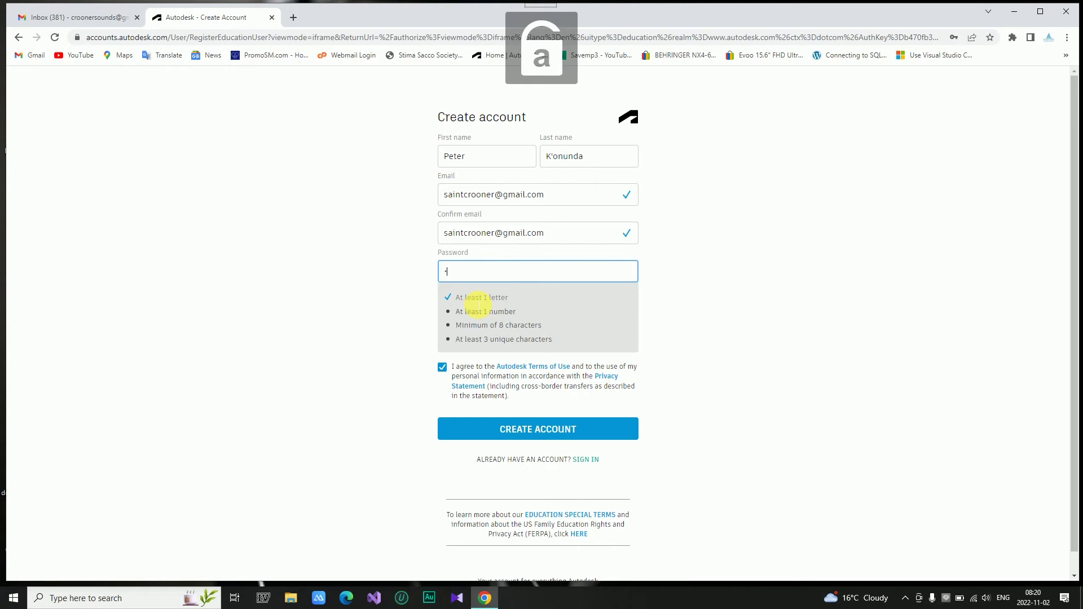
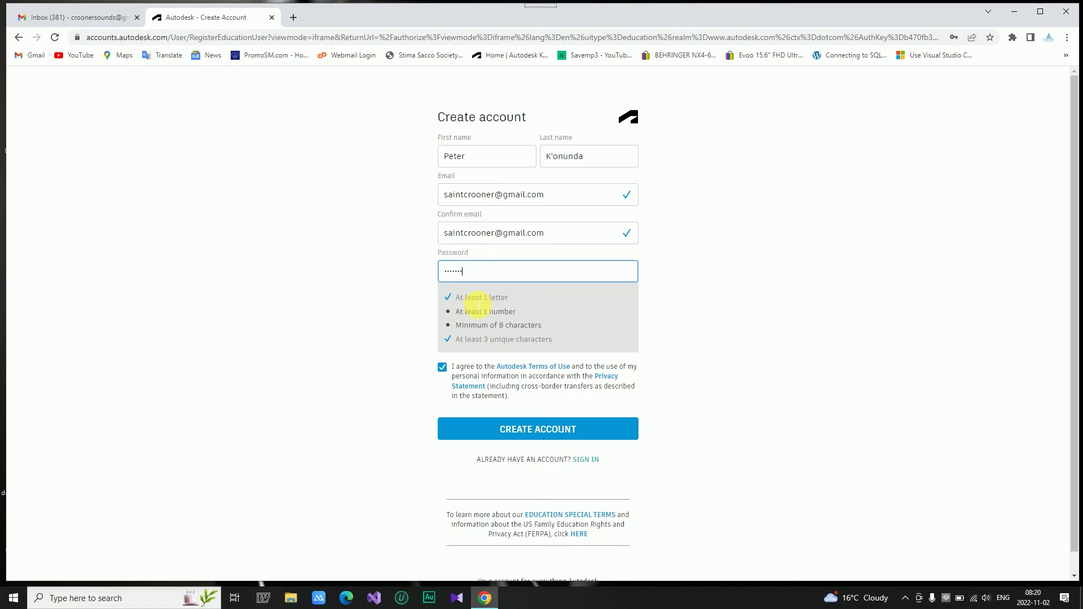
pyautogui.press('capslock')
pyautogui.press('capslock')
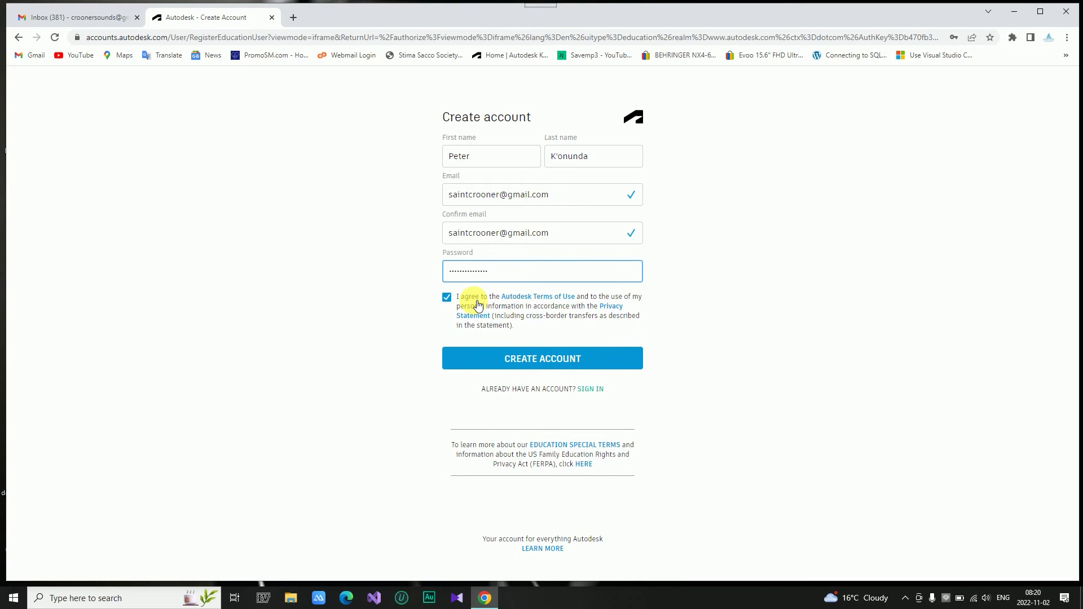
# Re-enter a valid password, accept the terms, and create the education account
pyautogui.press('BackSpace')
pyautogui.press('BackSpace')
pyautogui.press('BackSpace')
pyautogui.press('BackSpace')
pyautogui.press('BackSpace')
pyautogui.press('BackSpace')
pyautogui.press('BackSpace')
pyautogui.press('BackSpace')
pyautogui.press('BackSpace')
pyautogui.press('BackSpace')
pyautogui.press('BackSpace')
pyautogui.press('BackSpace')
pyautogui.press('BackSpace')
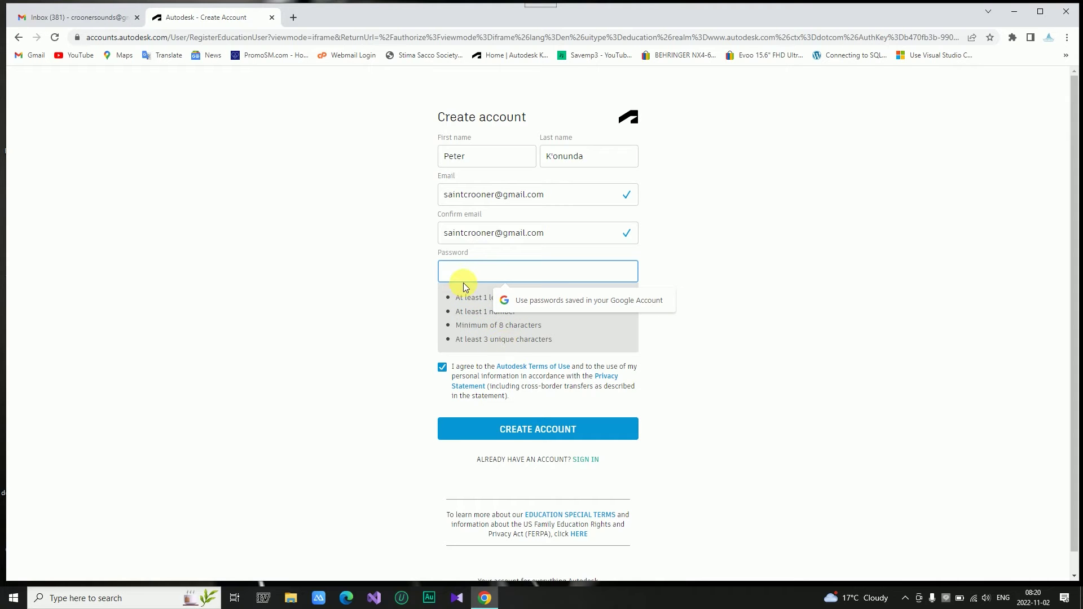
pyautogui.press('capslock')
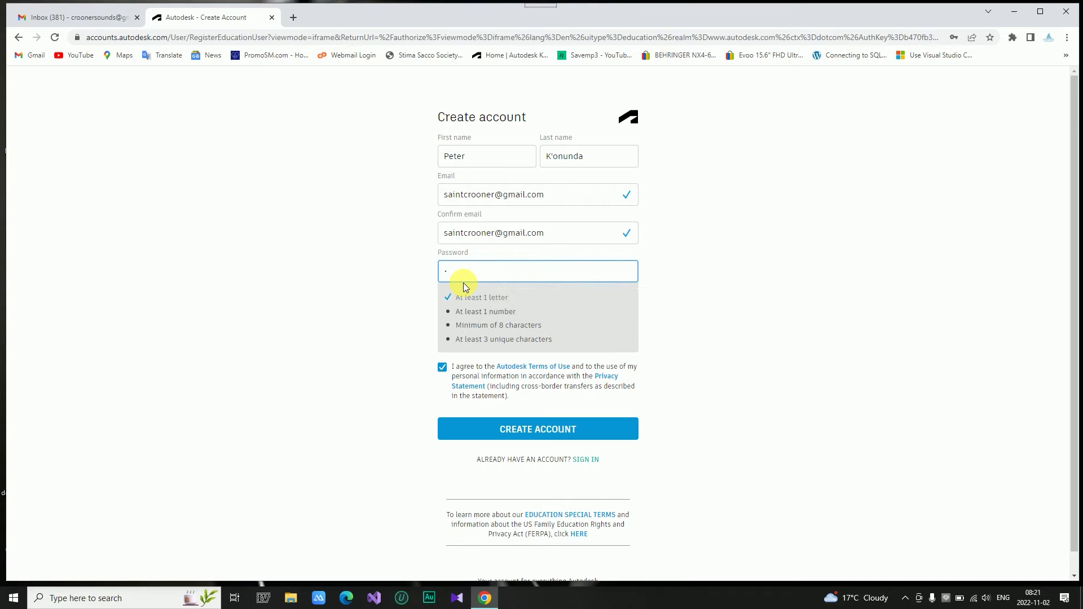
pyautogui.press('capslock')
pyautogui.press('capslock')
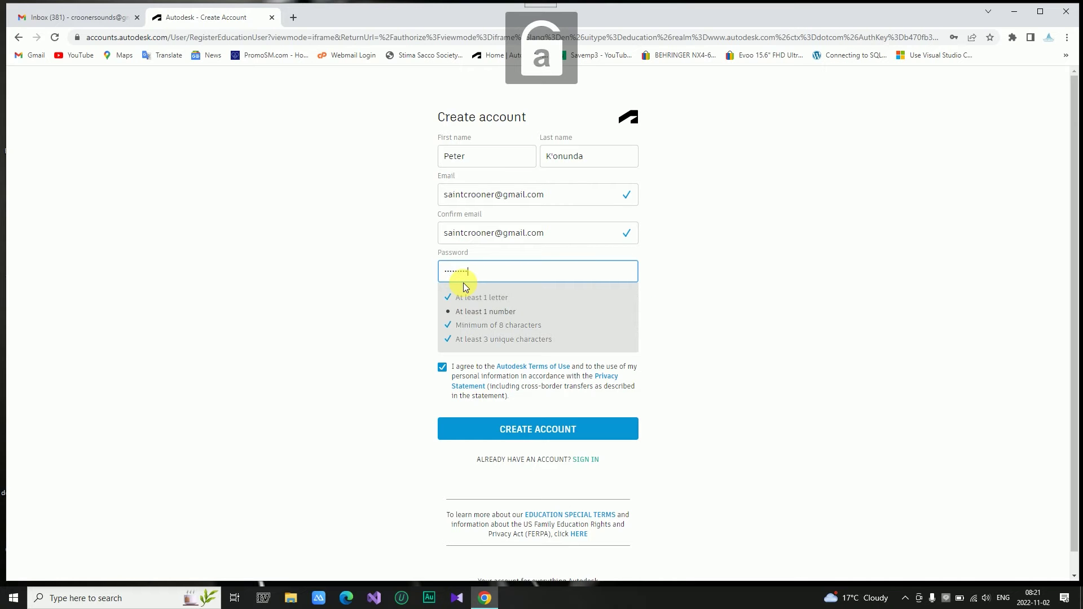
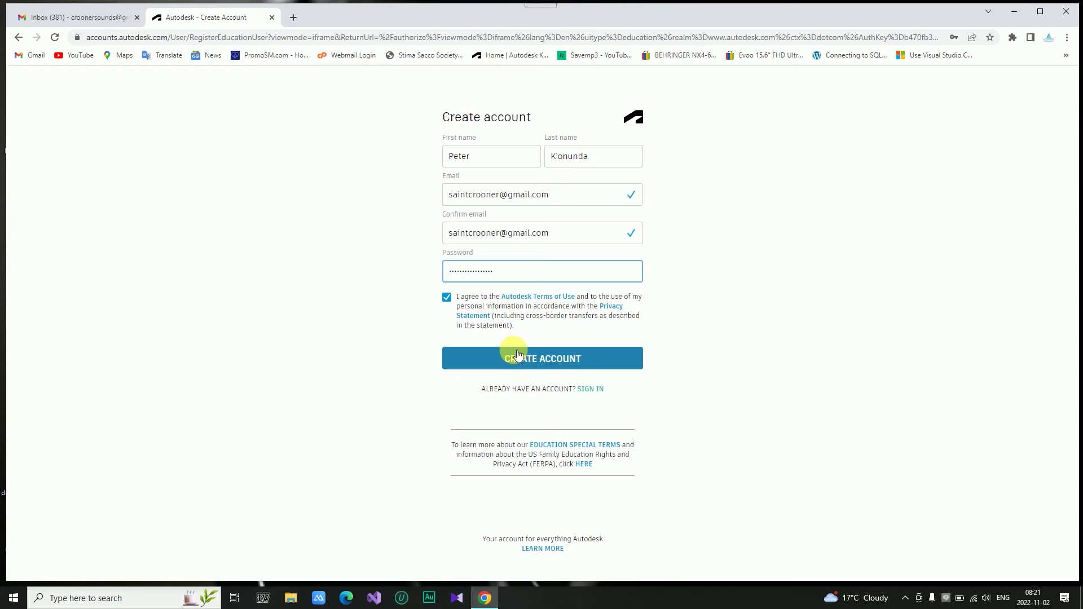
pyautogui.click(446, 297)
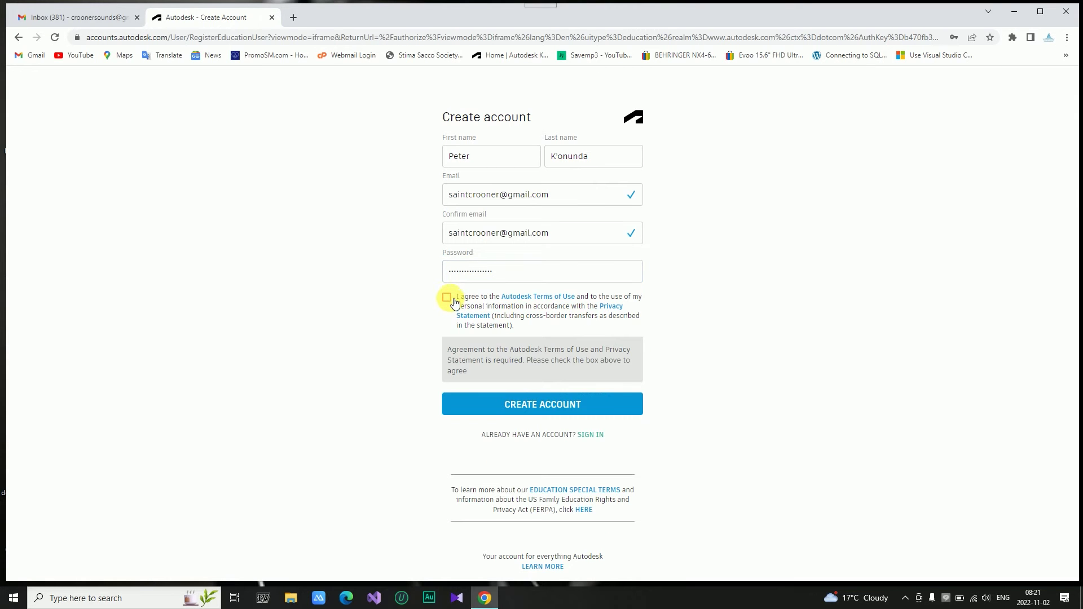
pyautogui.click(447, 299)
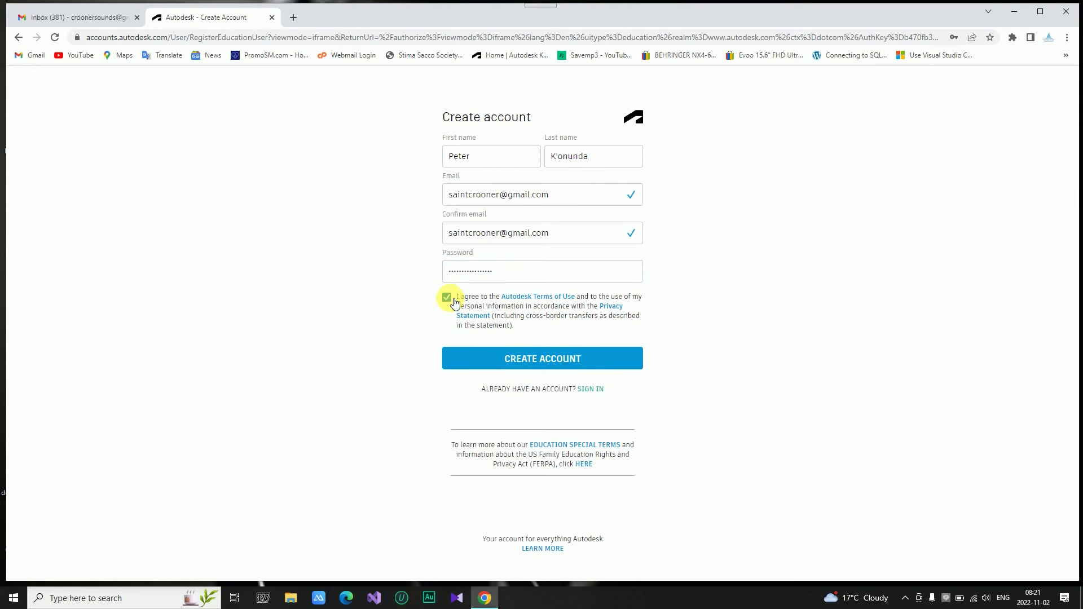
pyautogui.click(530, 359)
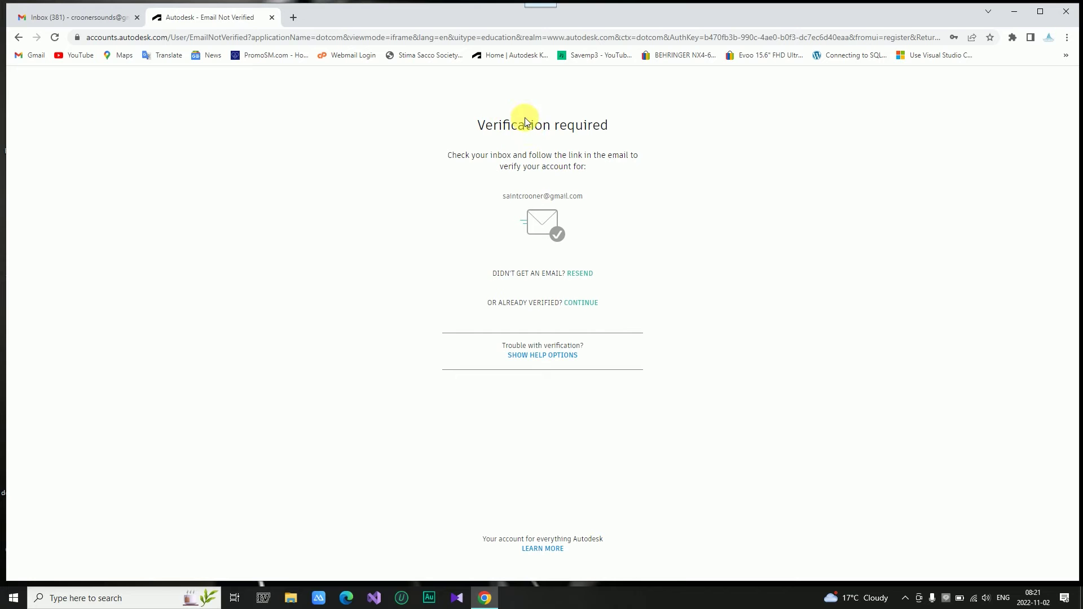
# In Gmail, sign in to the second Google account and open the Autodesk verification link
pyautogui.click(109, 17)
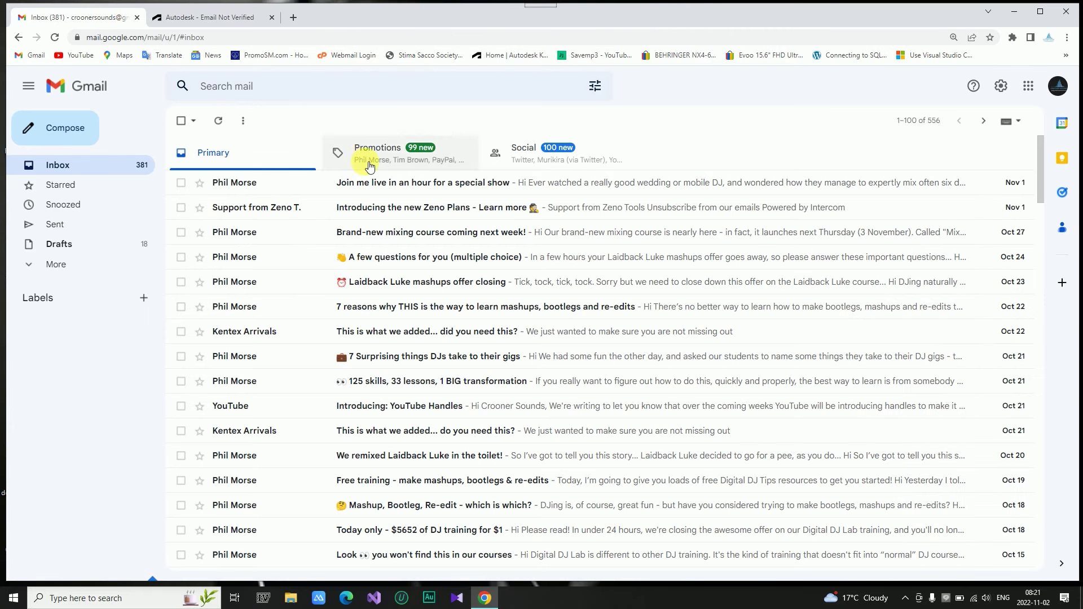
pyautogui.click(1058, 86)
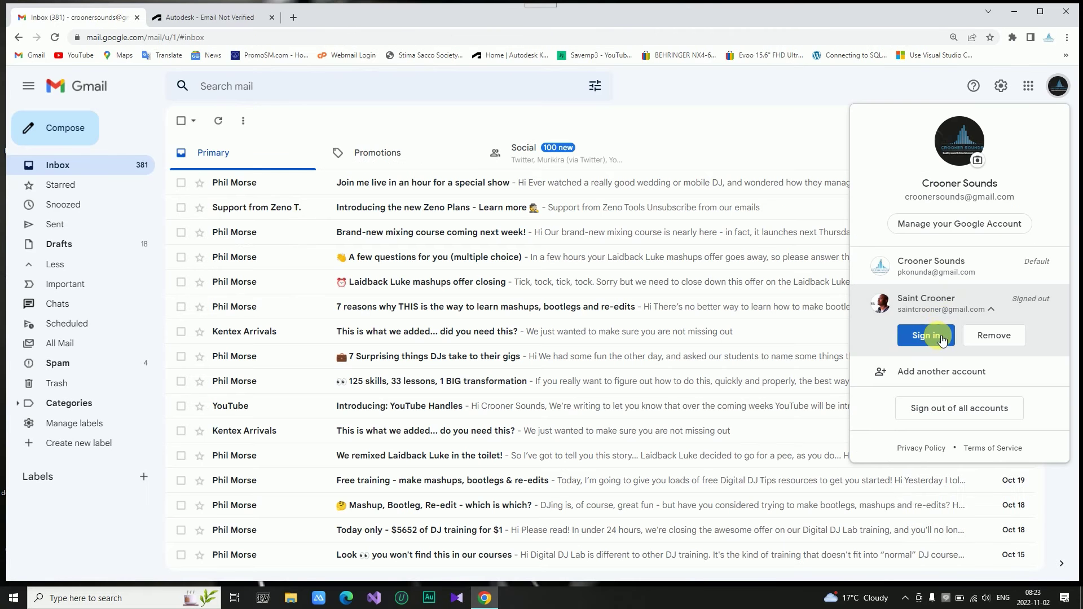
pyautogui.click(928, 336)
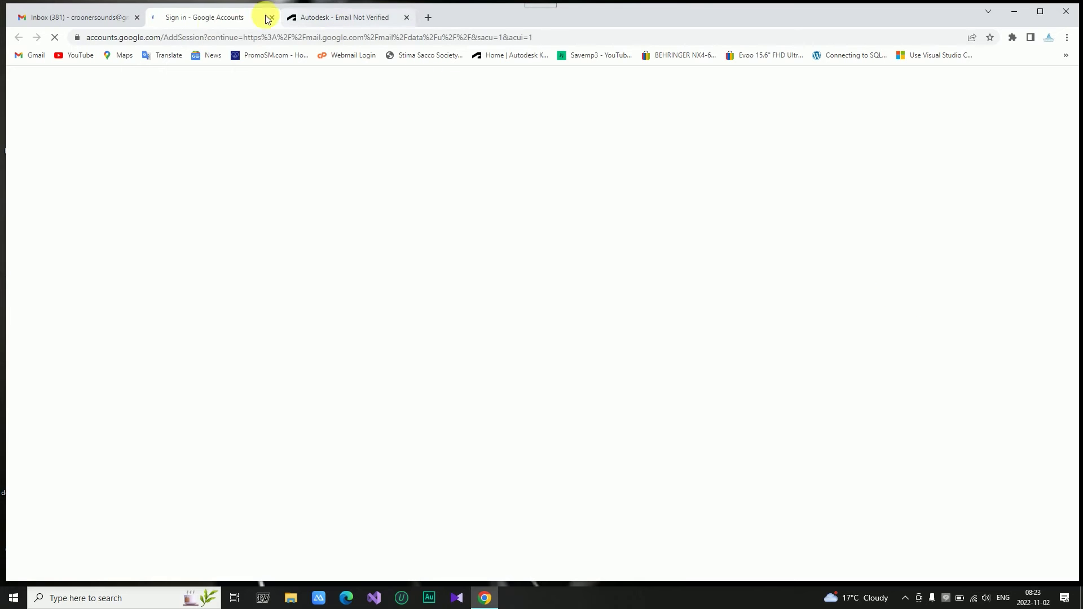
pyautogui.click(136, 17)
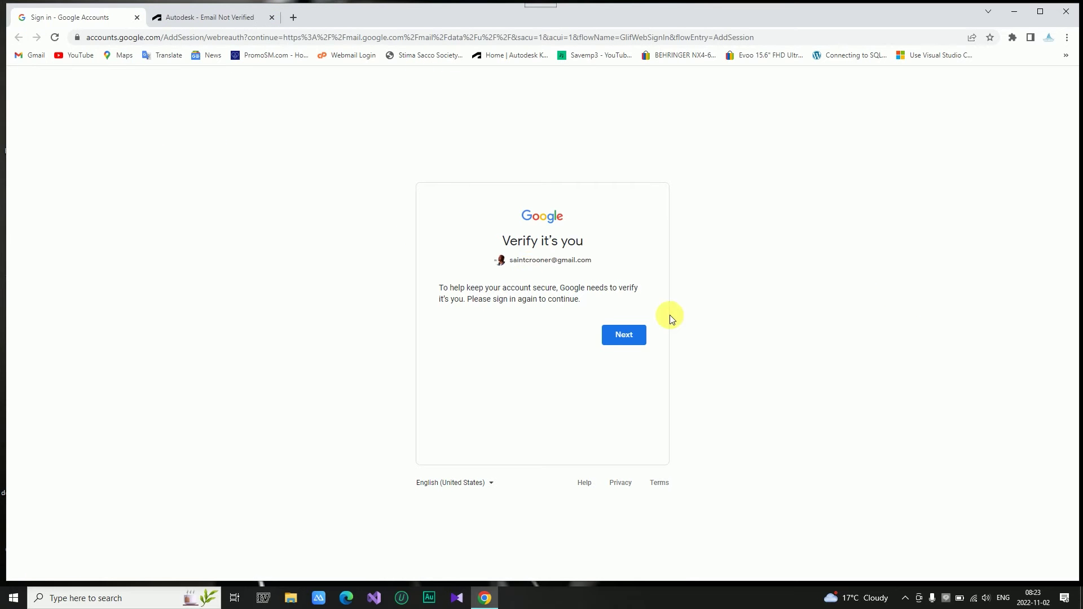
pyautogui.click(619, 337)
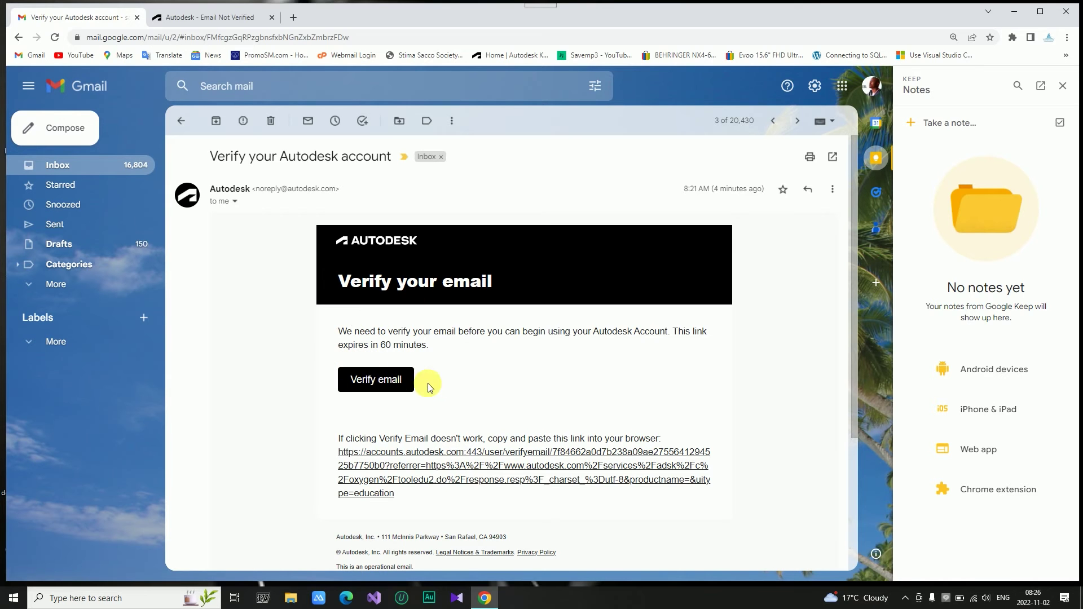
pyautogui.scroll(-1, 443, 375)
pyautogui.scroll(1, 395, 339)
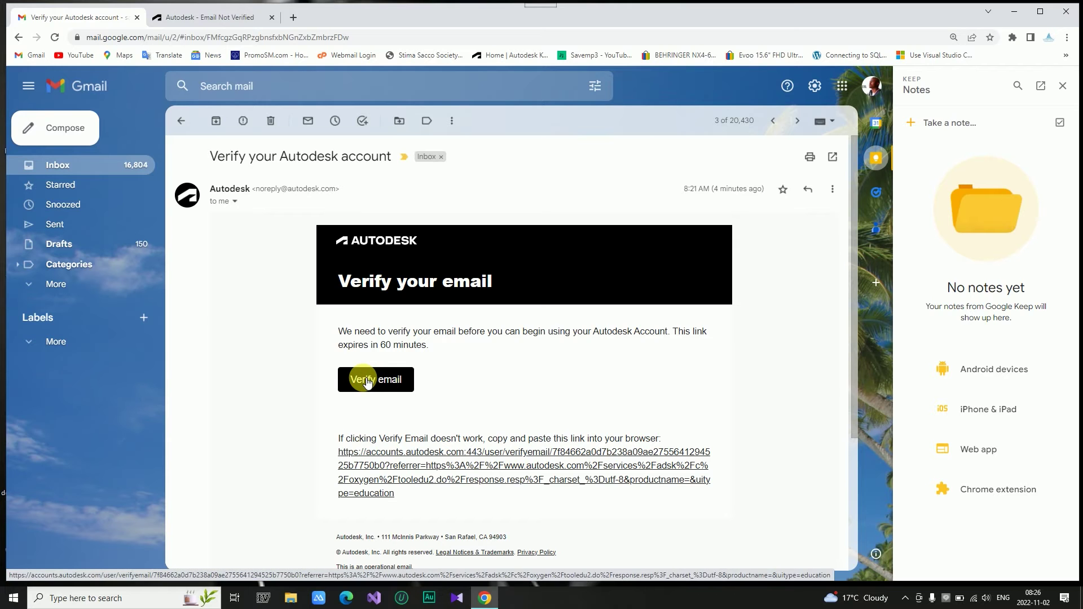
pyautogui.click(362, 379)
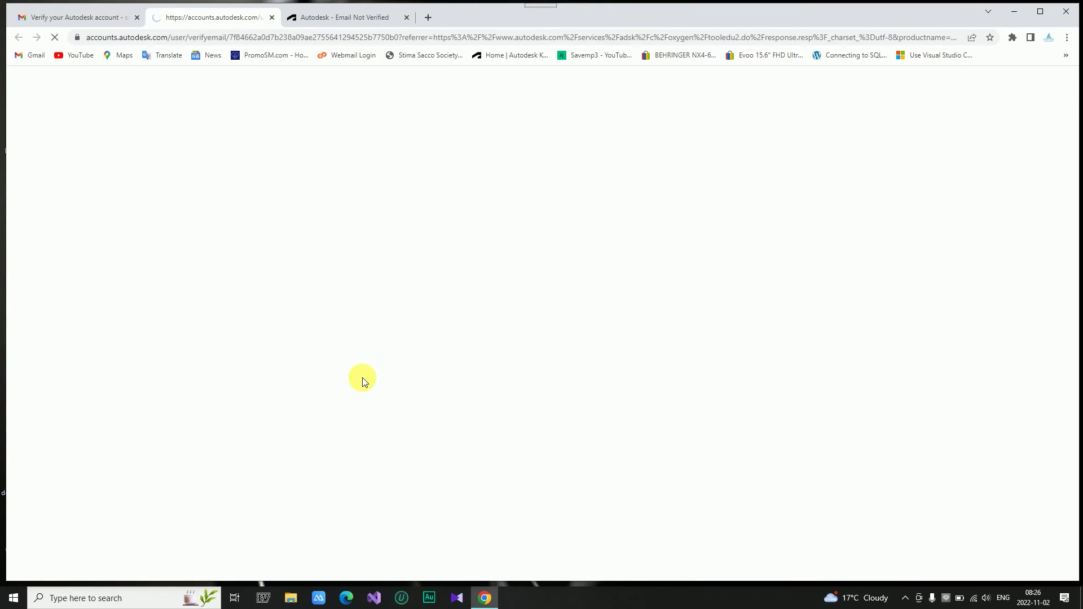
# Close the outdated verification-required tab and confirm the verified account with DONE
pyautogui.click(382, 19)
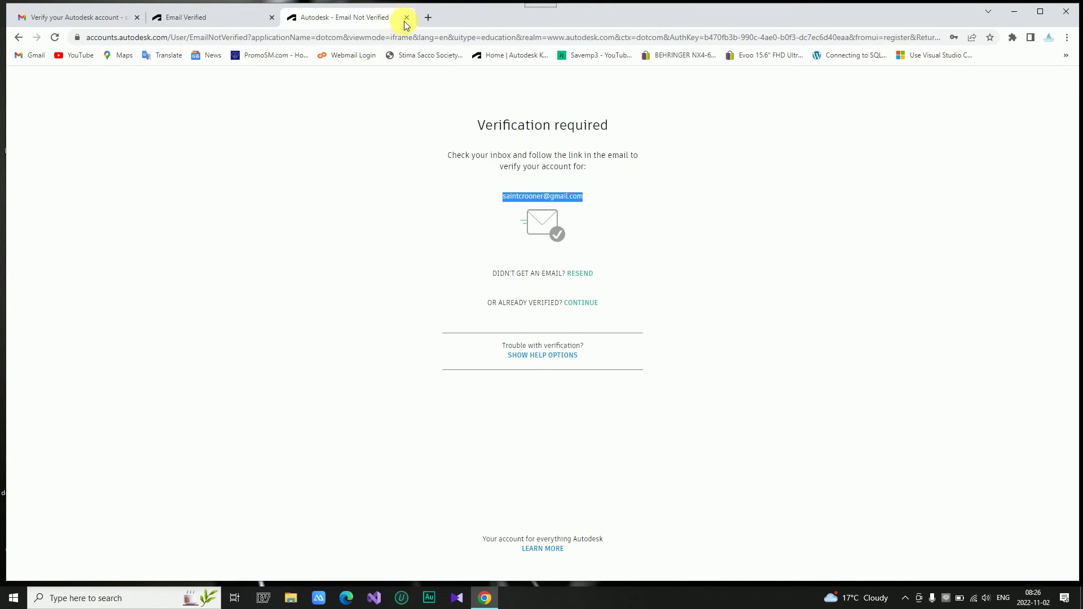
pyautogui.click(407, 17)
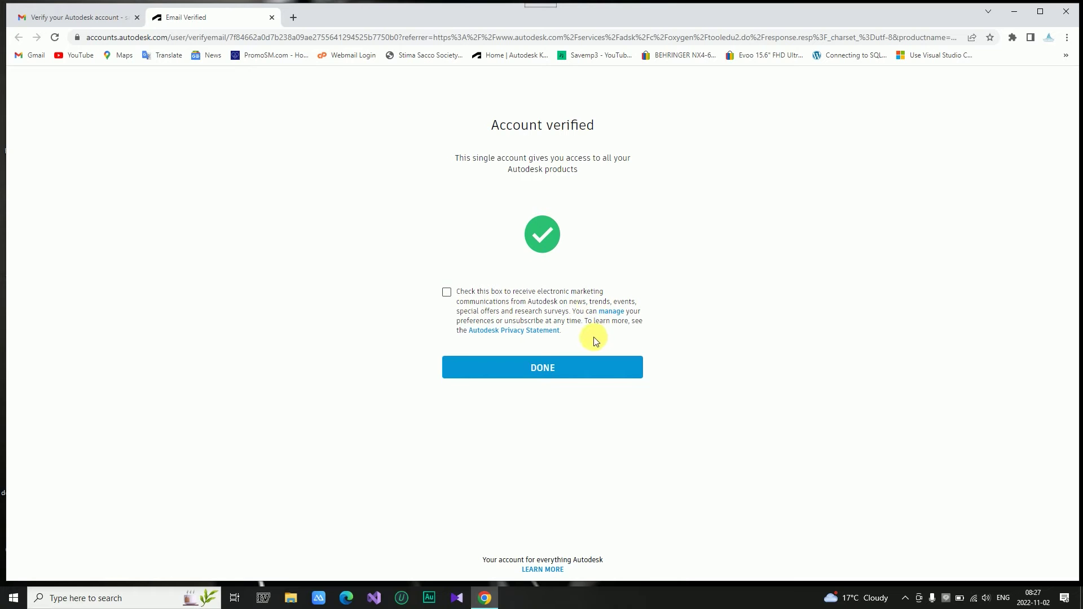
pyautogui.click(558, 361)
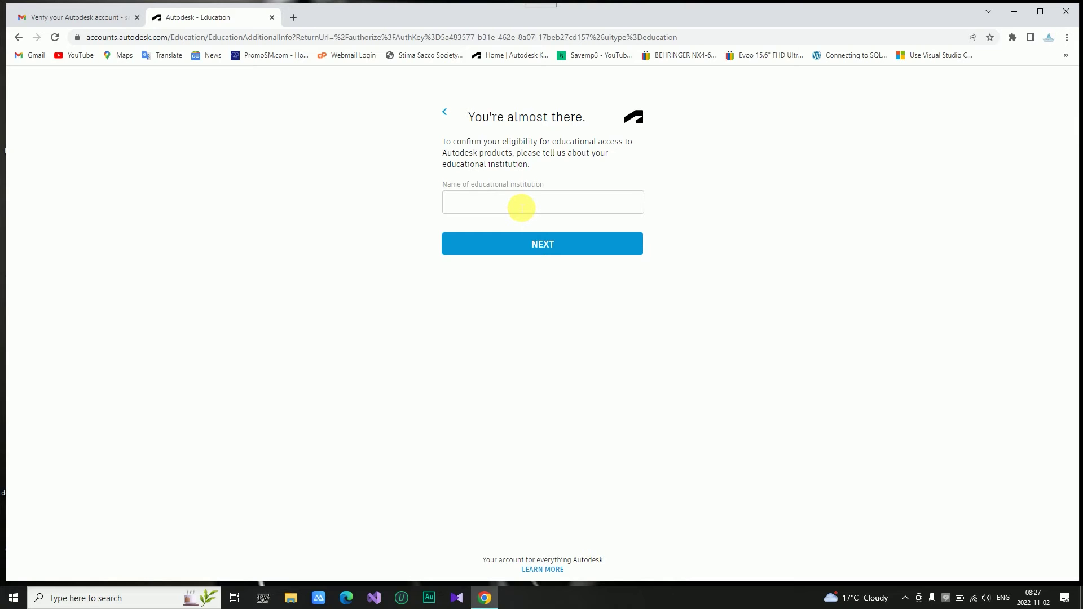
# Type a custom institution name and browse the school country list
pyautogui.click(521, 208)
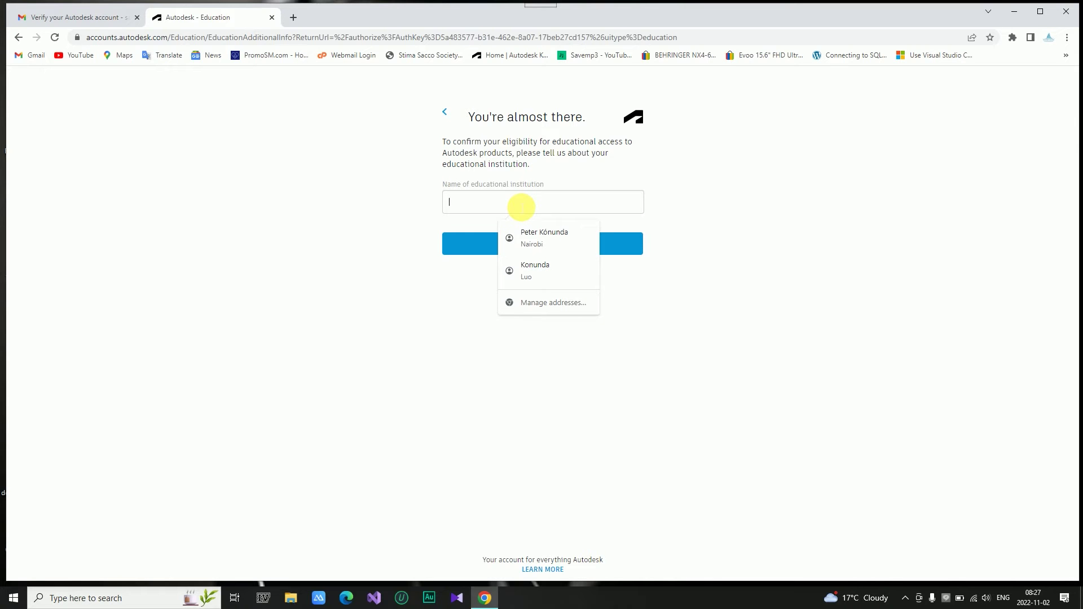
pyautogui.press('capslock')
pyautogui.write('C')
pyautogui.press('capslock')
pyautogui.write('rooner')
pyautogui.press('capslock')
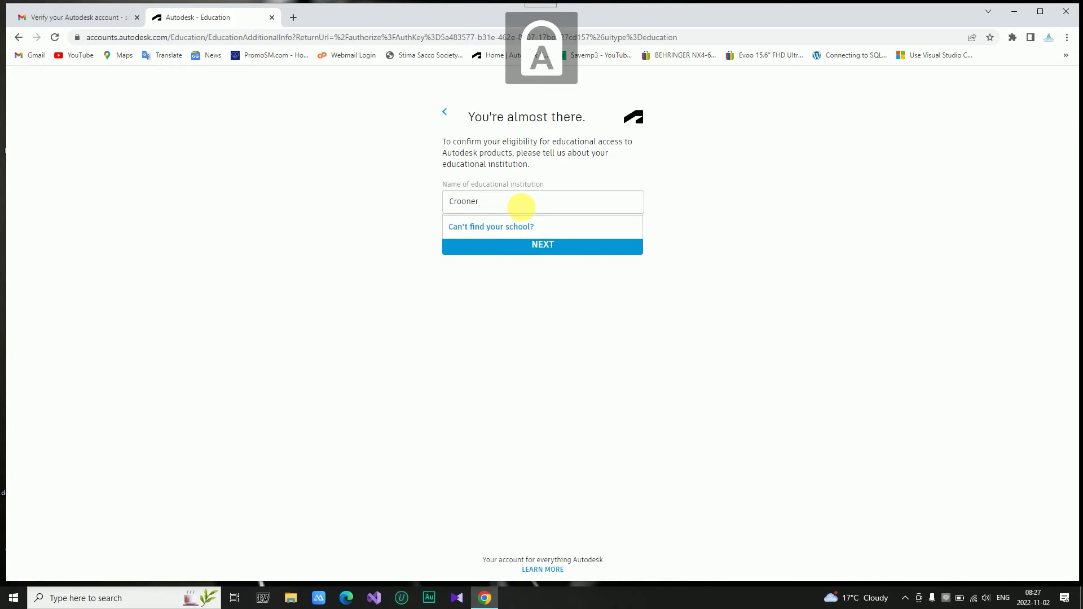
pyautogui.write('S')
pyautogui.press('capslock')
pyautogui.write('o')
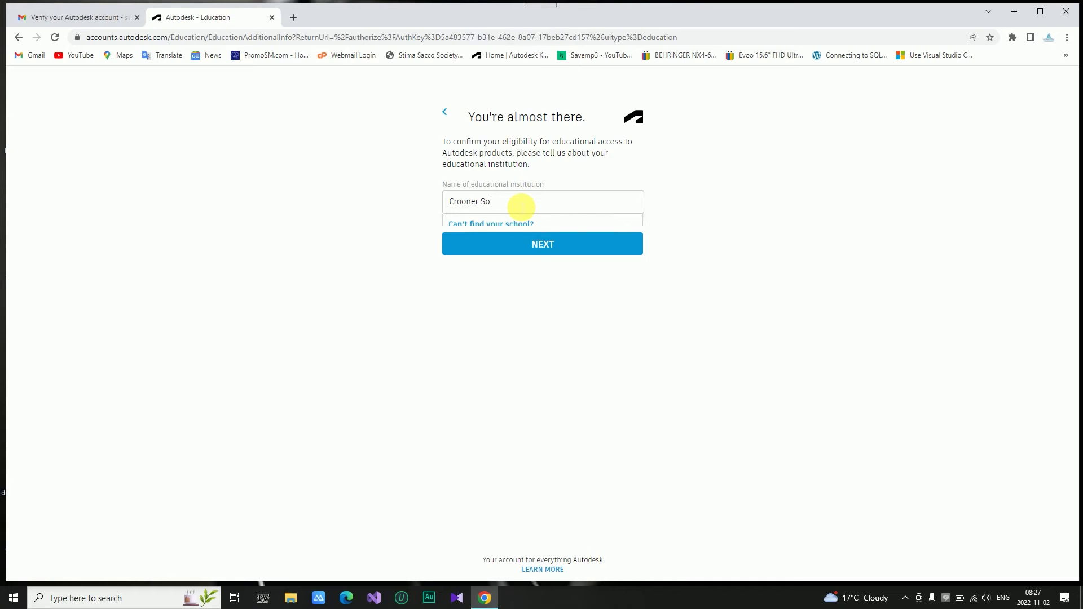
pyautogui.write('unds')
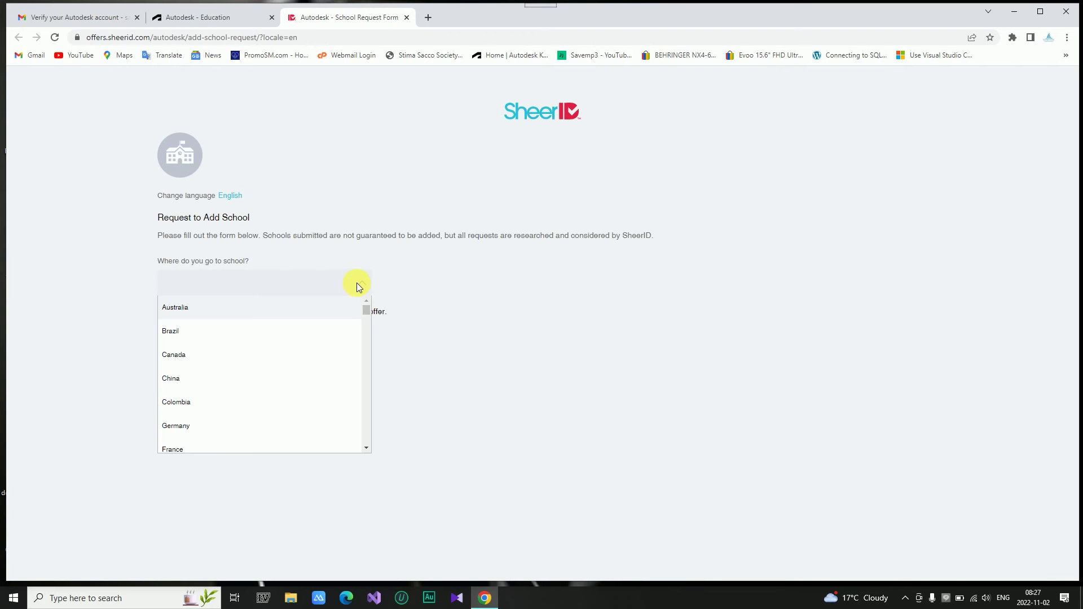
pyautogui.click(356, 282)
pyautogui.click(356, 283)
pyautogui.moveTo(367, 310); pyautogui.dragTo(372, 333)
# Leave the school request form and return to the institution name page
pyautogui.click(240, 18)
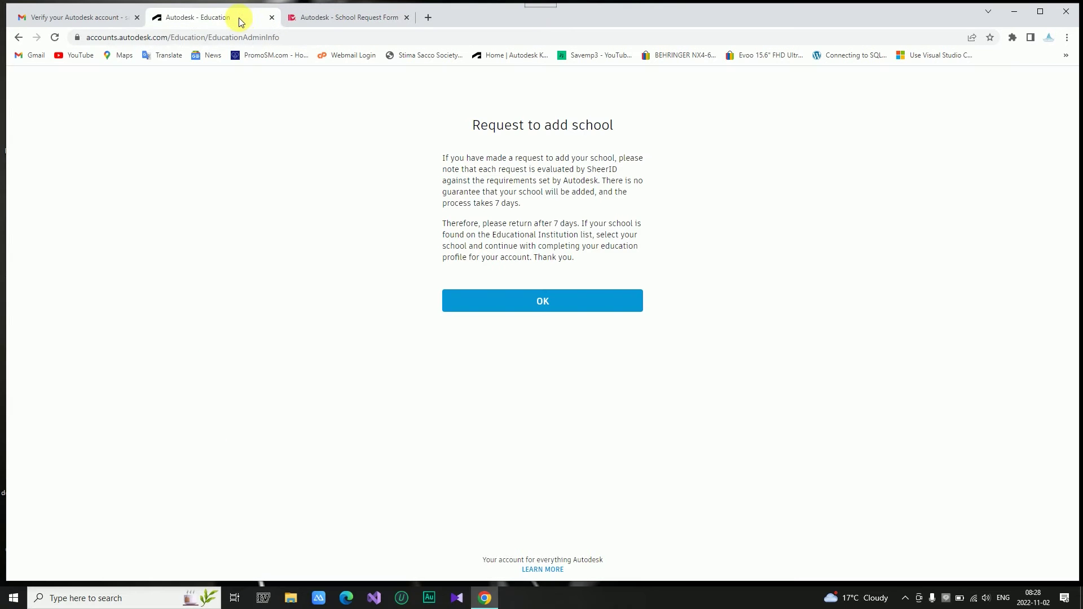
pyautogui.click(339, 17)
pyautogui.click(242, 18)
pyautogui.click(314, 18)
pyautogui.click(237, 18)
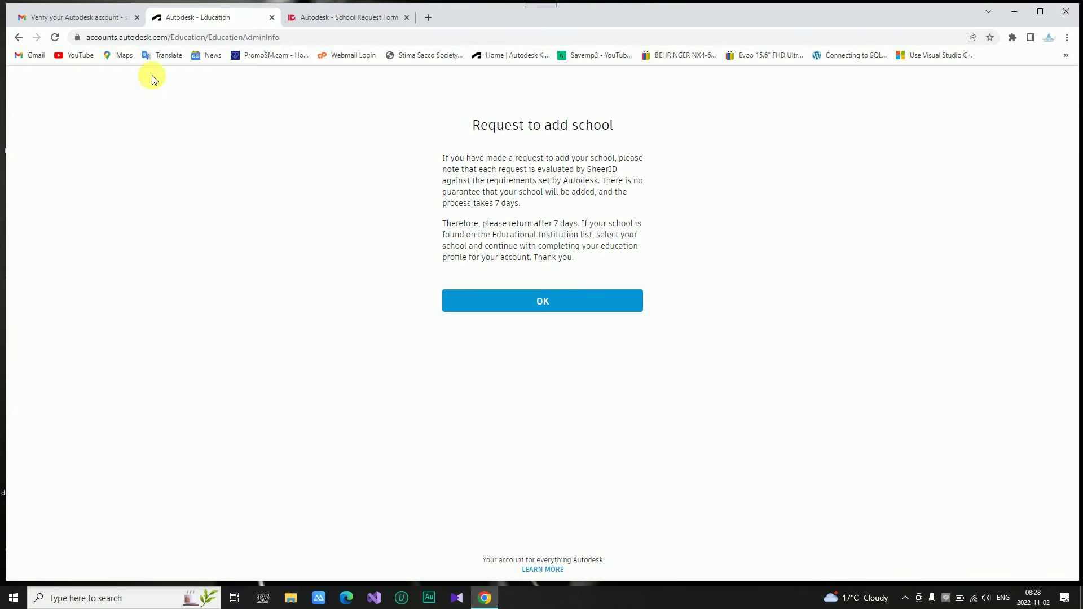
pyautogui.click(19, 37)
# Select Maseno University as the institution and continue
pyautogui.click(505, 202)
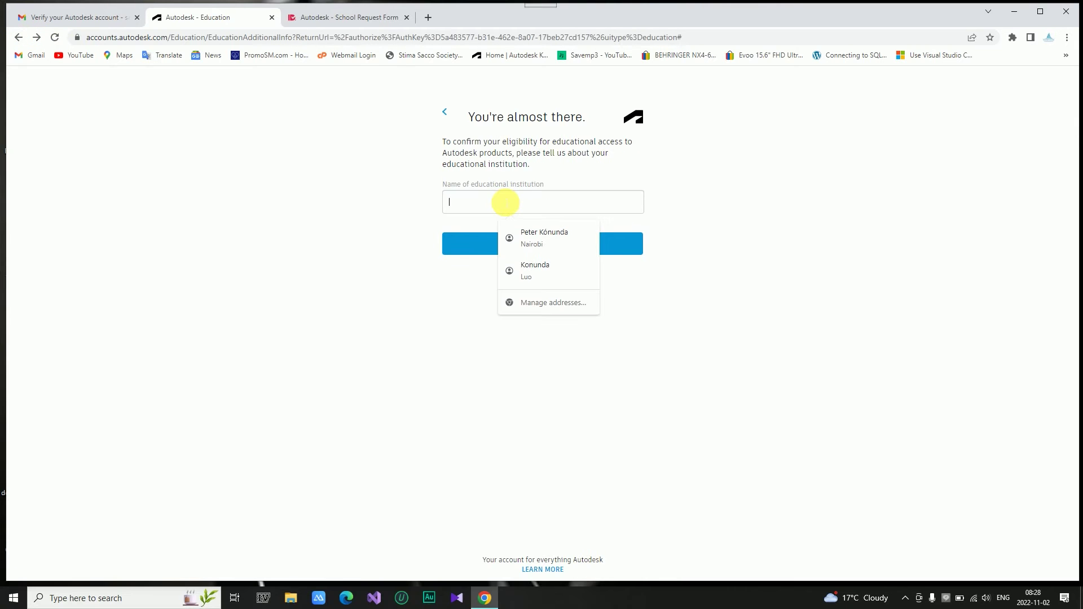
pyautogui.write('Ma')
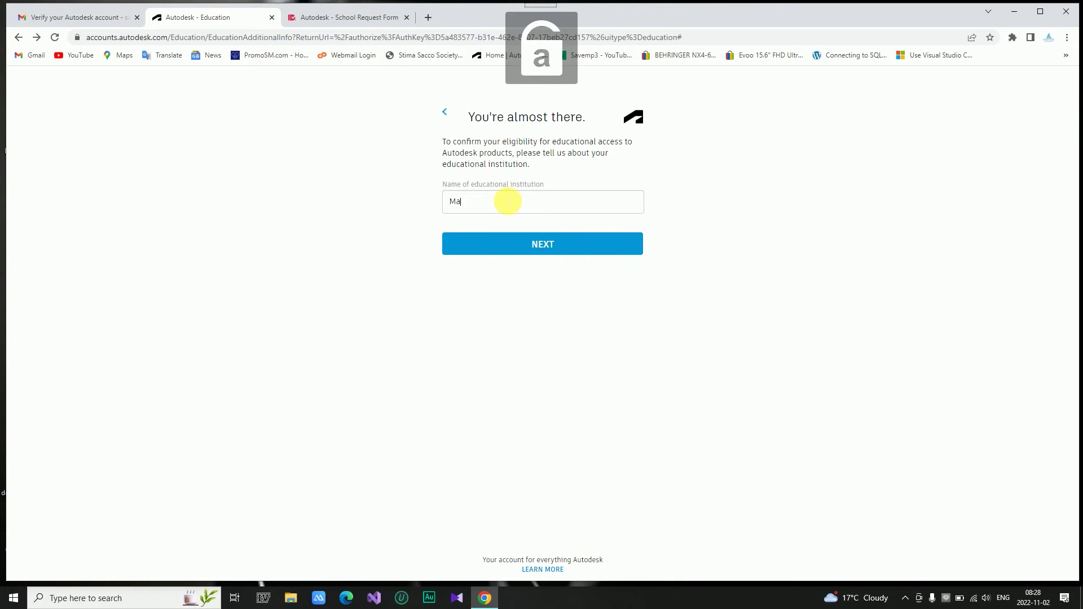
pyautogui.write('sen')
pyautogui.press('Down')
pyautogui.press('Return')
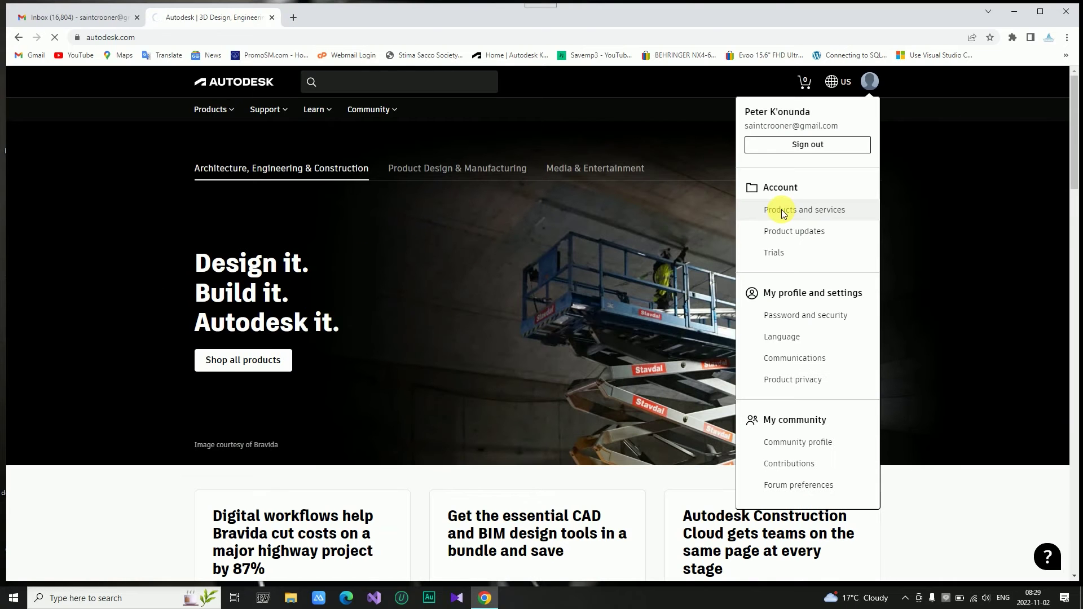
# From Products and services, sign in with the account e-mail and password
pyautogui.click(784, 213)
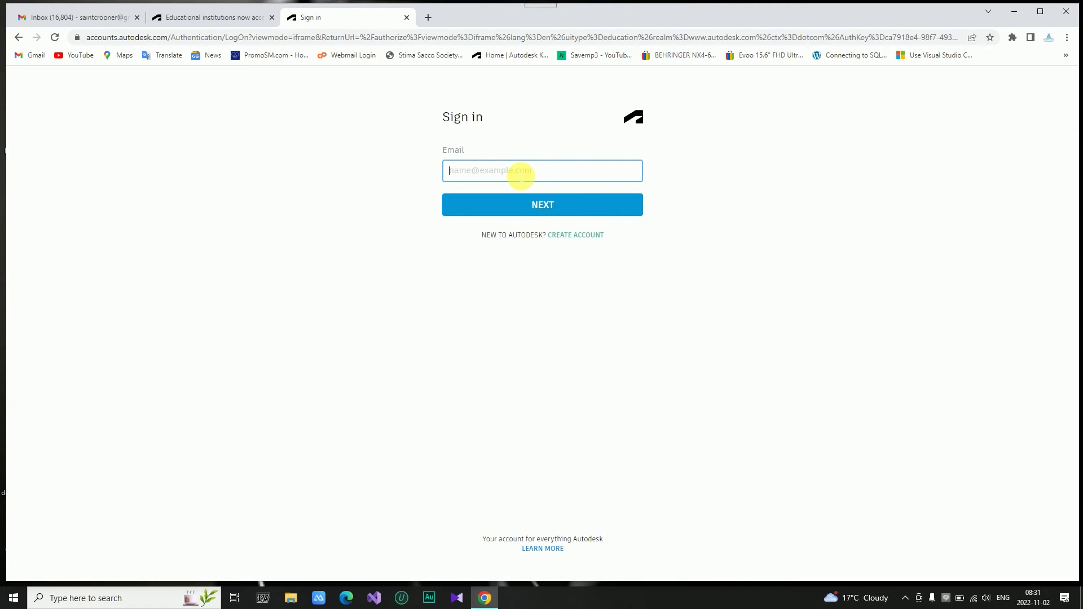
pyautogui.click(539, 205)
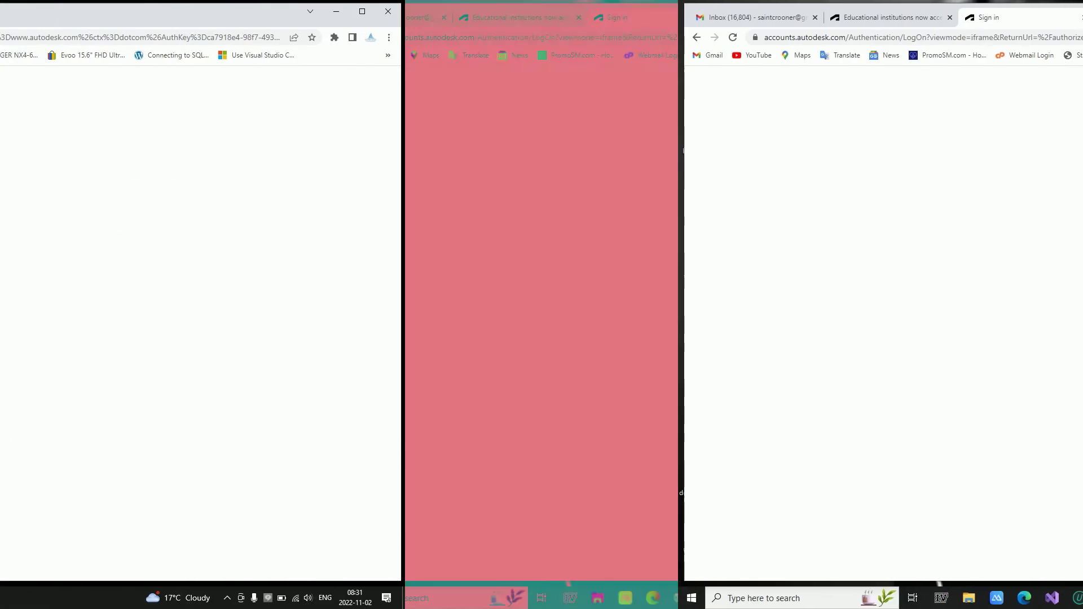
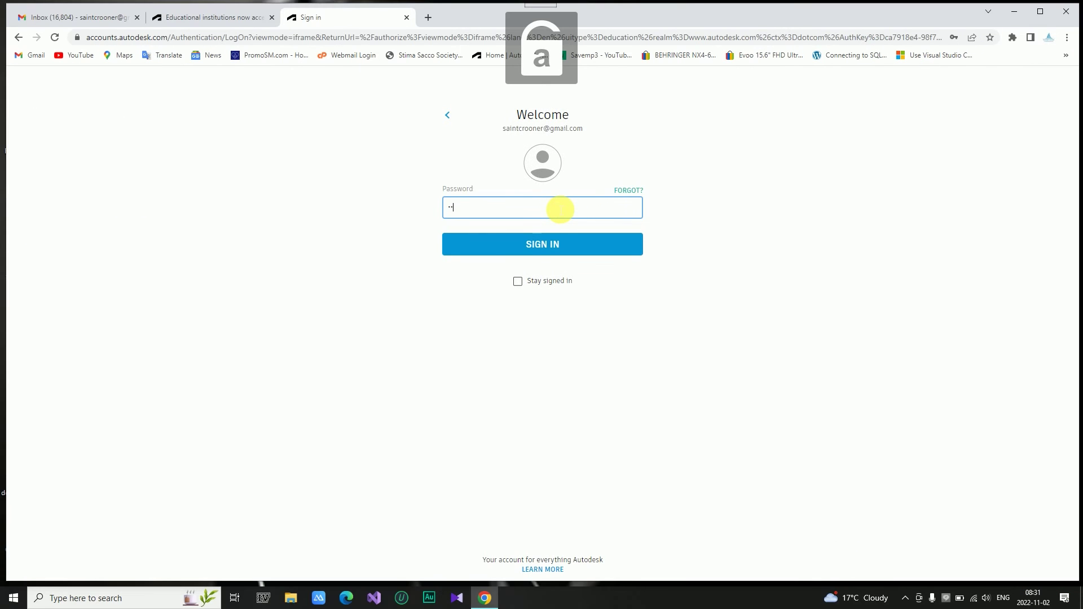
pyautogui.press('Return')
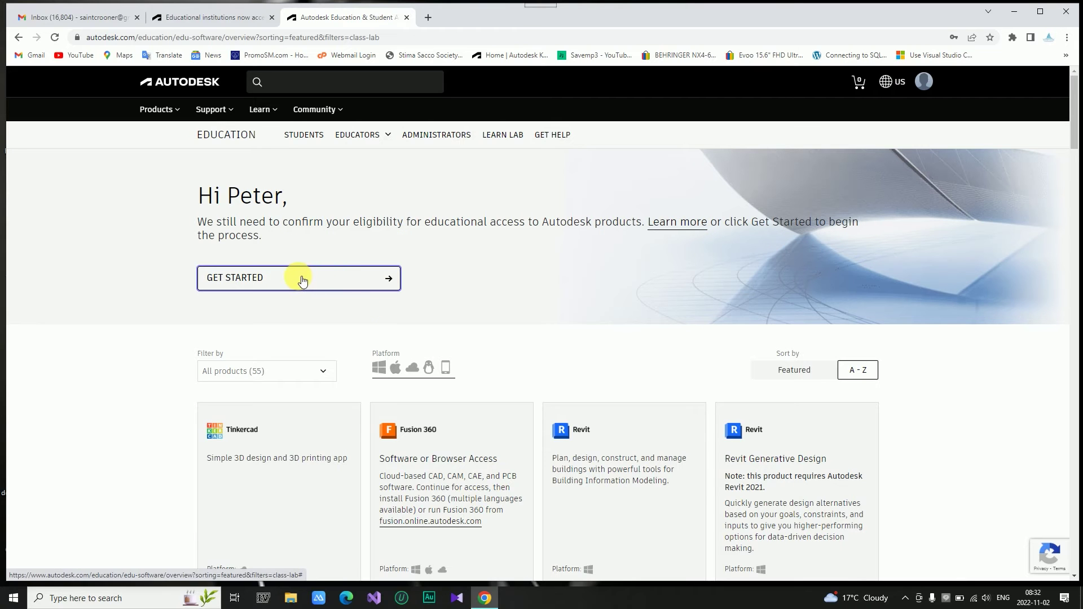
# Begin the eligibility check, keeping University/Post-Secondary as the institution type
pyautogui.click(276, 281)
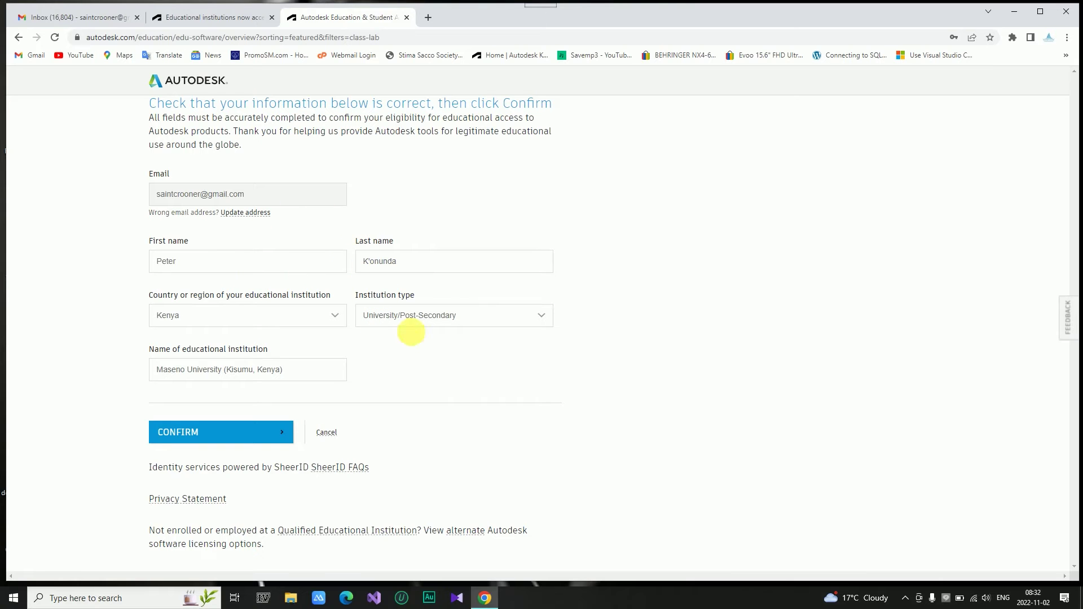
pyautogui.click(544, 320)
pyautogui.click(544, 319)
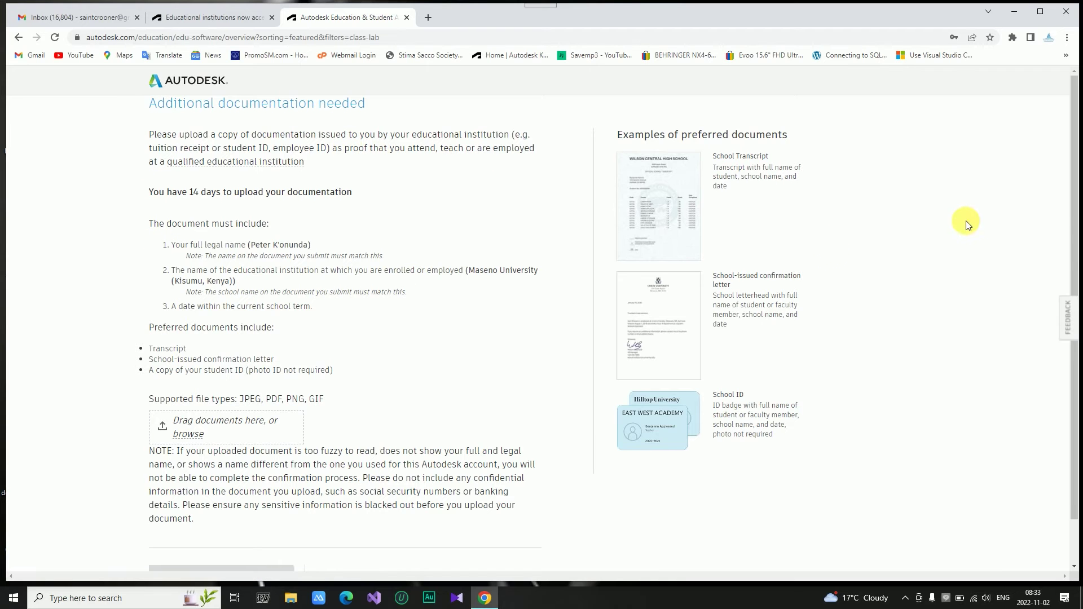
pyautogui.scroll(-1, 1077, 254)
pyautogui.scroll(1, 1074, 254)
pyautogui.scroll(-1, 691, 254)
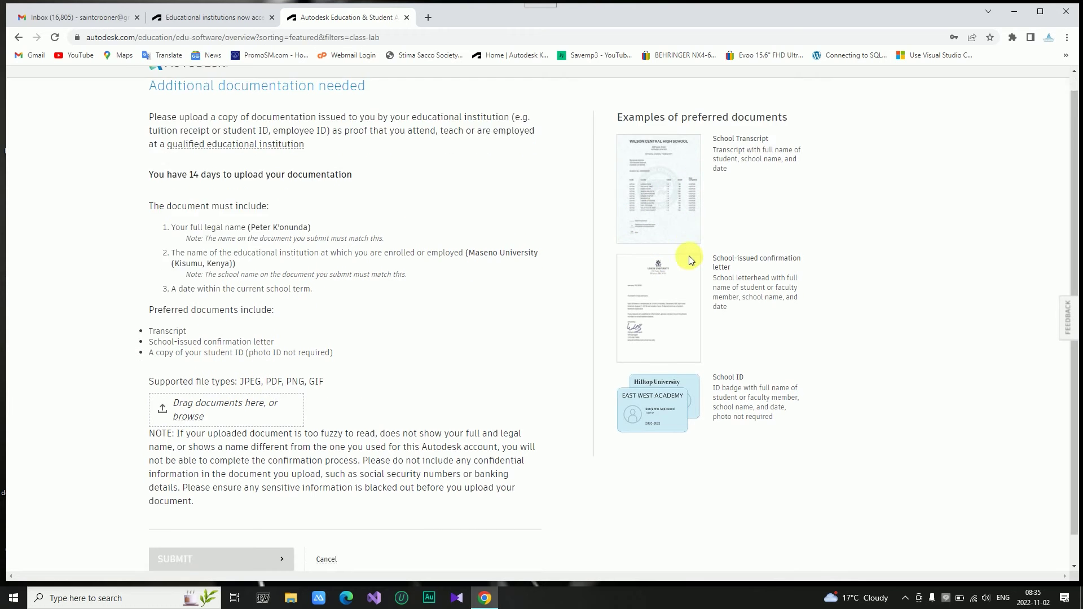
pyautogui.scroll(1, 677, 248)
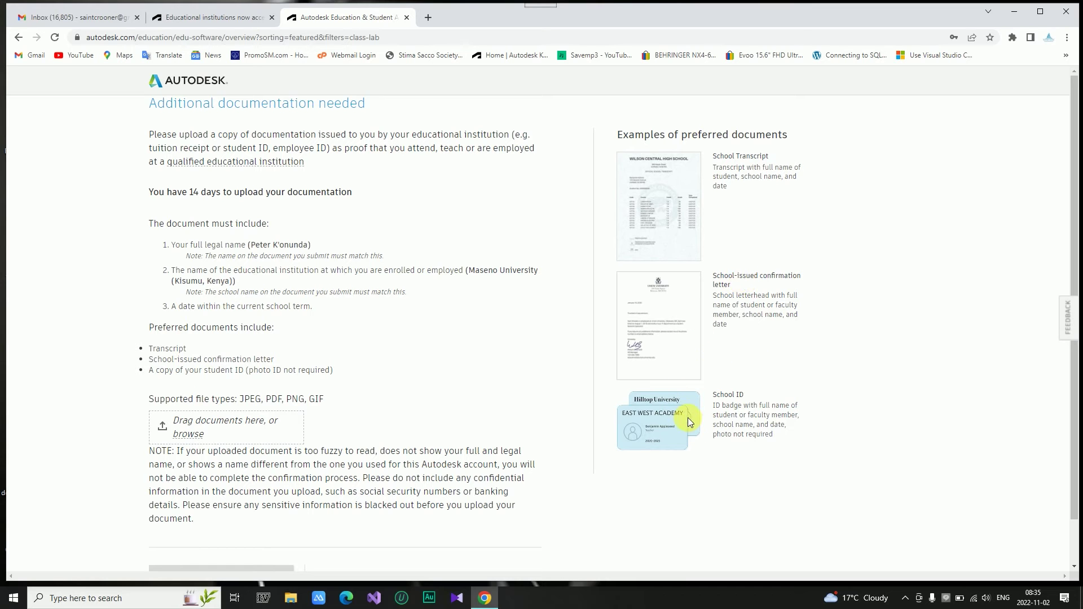
# From the certificates folder, select the Maseno University BICTM Transcript and ICT Management Admission Letter files
pyautogui.click(214, 426)
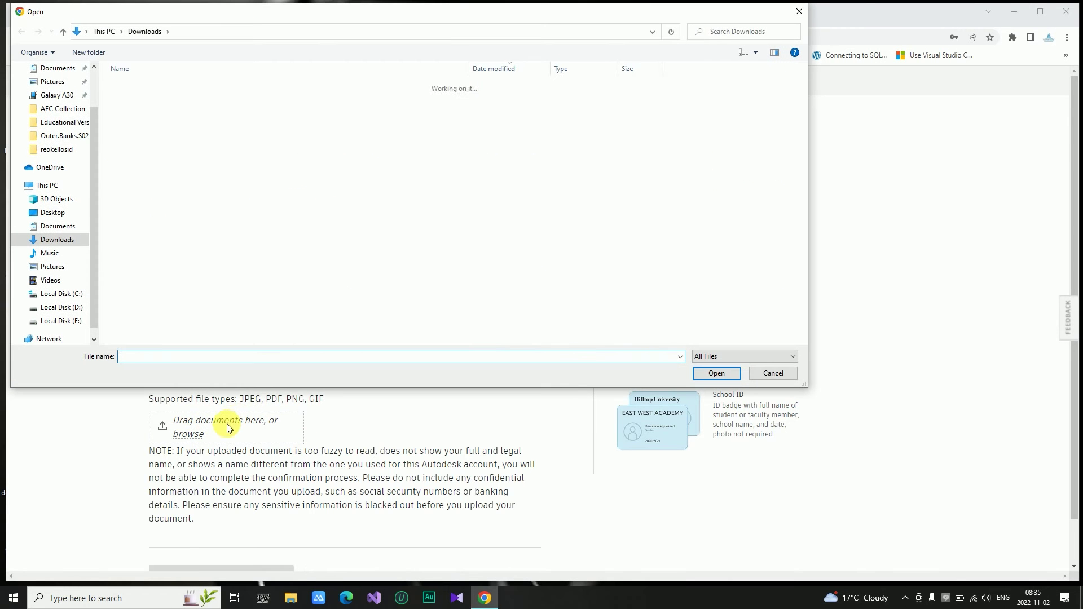
pyautogui.click(340, 31)
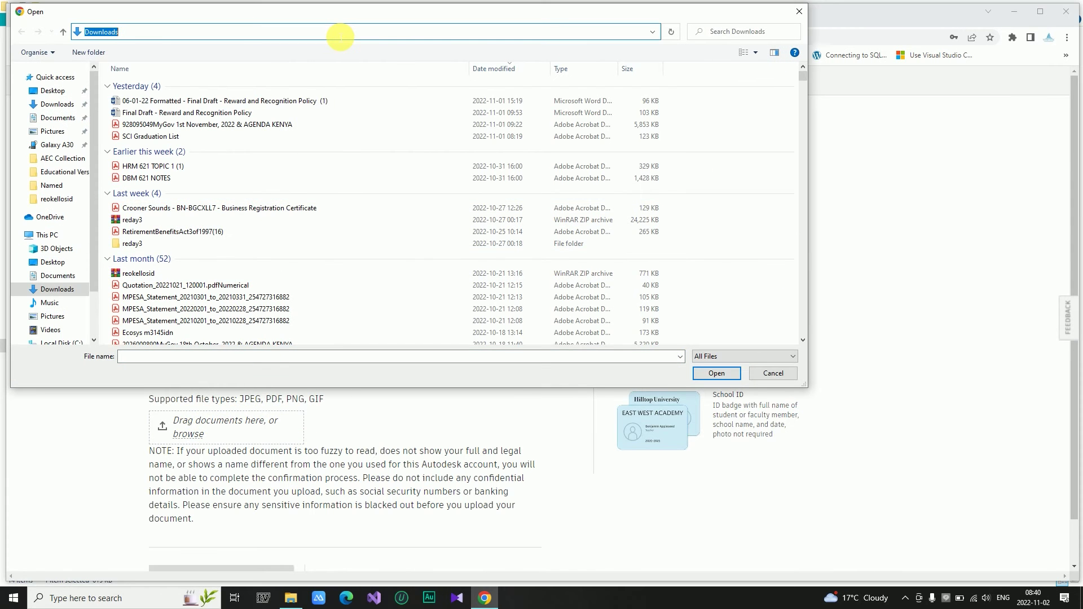
pyautogui.write("D:\\Personal\\Peter K'onunda - May 2021\\CV & Certificates\\Final Certificates\\Peter K'onunda - Certificates\\Named")
pyautogui.press('Return')
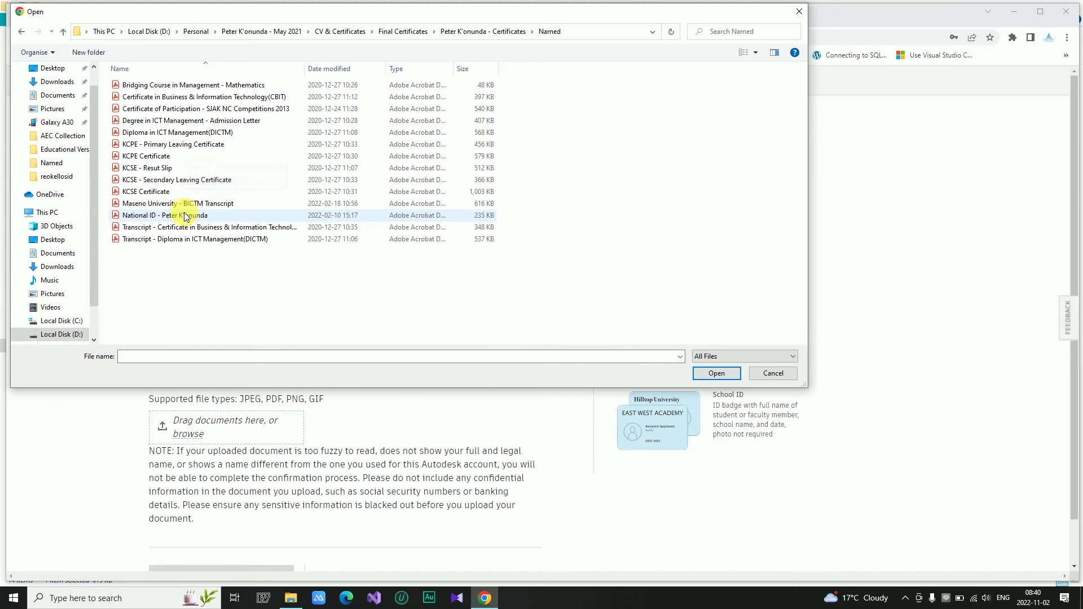
pyautogui.click(214, 205)
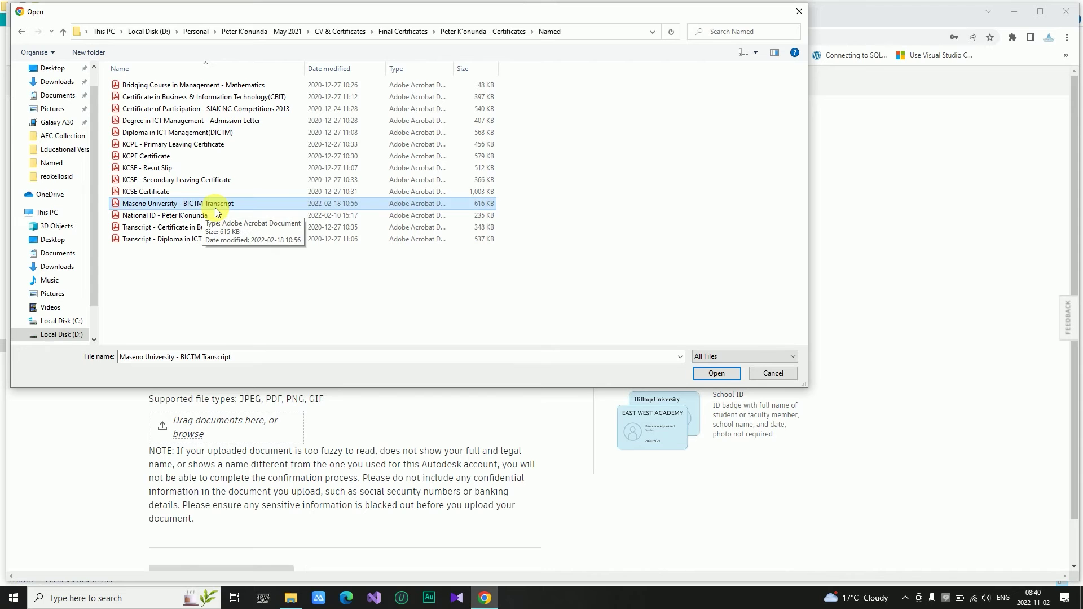
pyautogui.keyDown('ctrl'); pyautogui.click(198, 124); pyautogui.keyUp('ctrl')
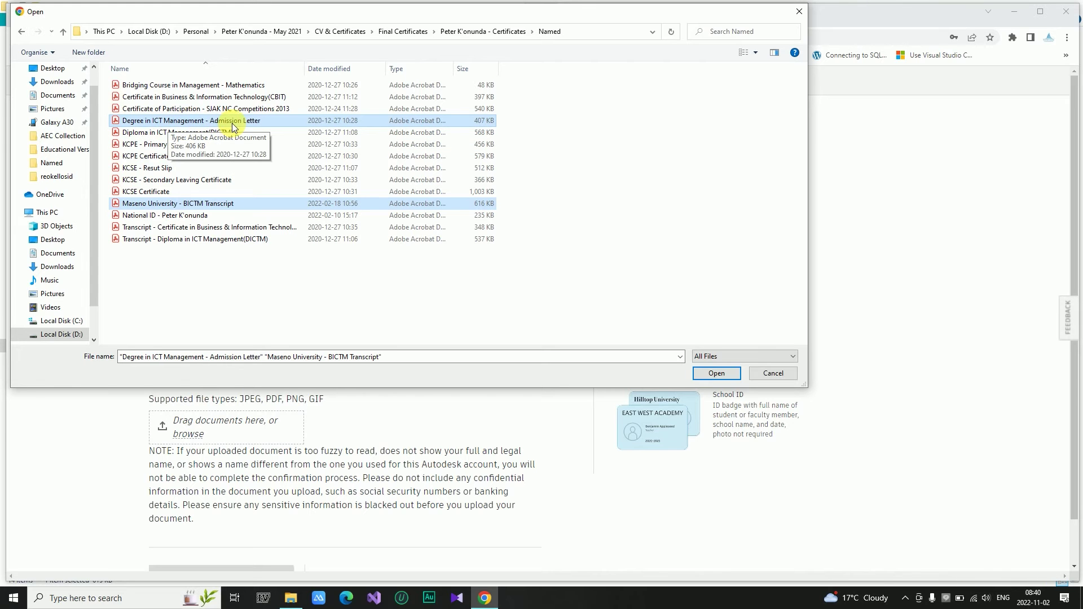
# Attach both selected documents and submit the form, reaching the Thank you page
pyautogui.click(712, 374)
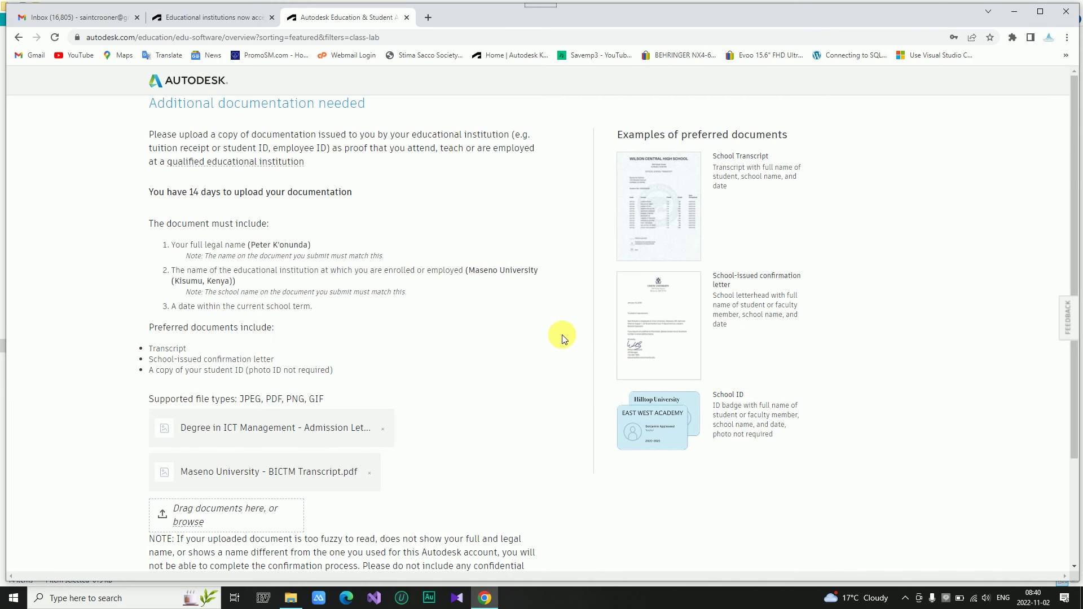
pyautogui.scroll(-2, 546, 328)
pyautogui.scroll(-1, 371, 242)
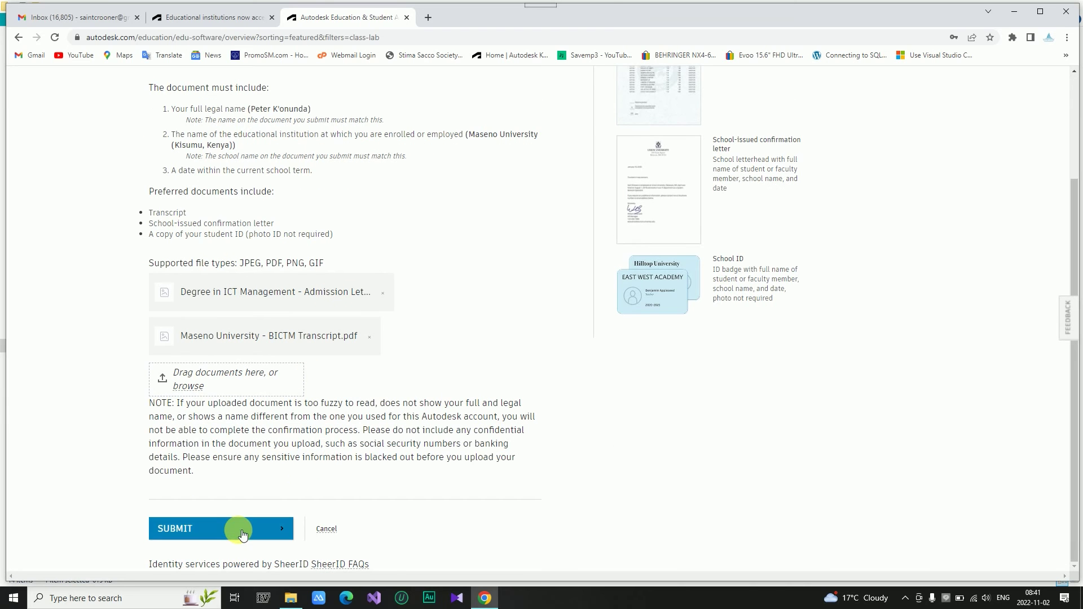
pyautogui.click(210, 533)
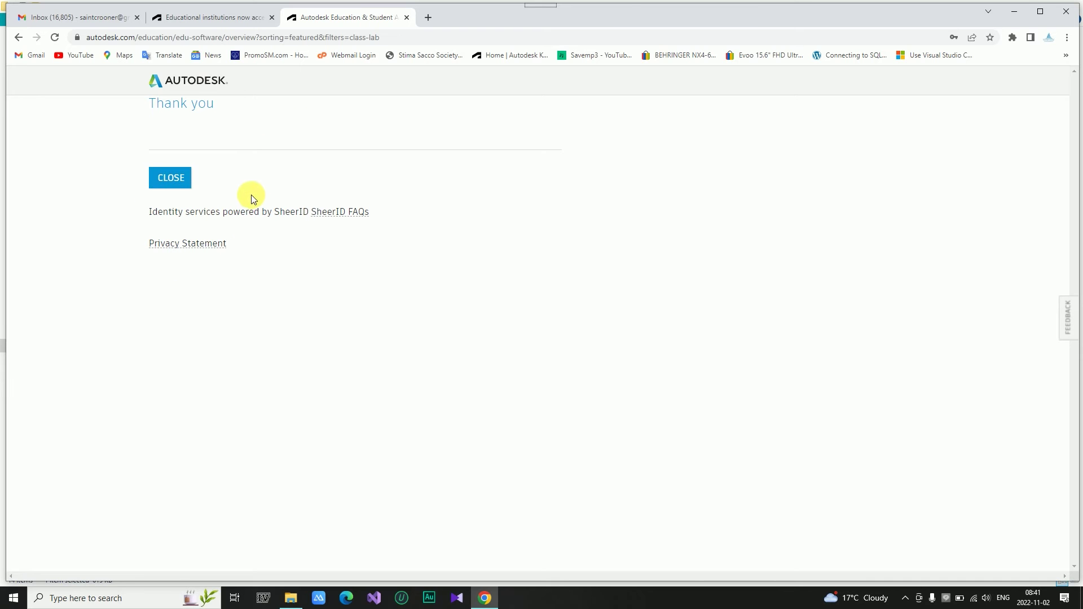
# Close the verification Thank you confirmation, checking the Gmail and institutions article tabs along the way
pyautogui.click(35, 15)
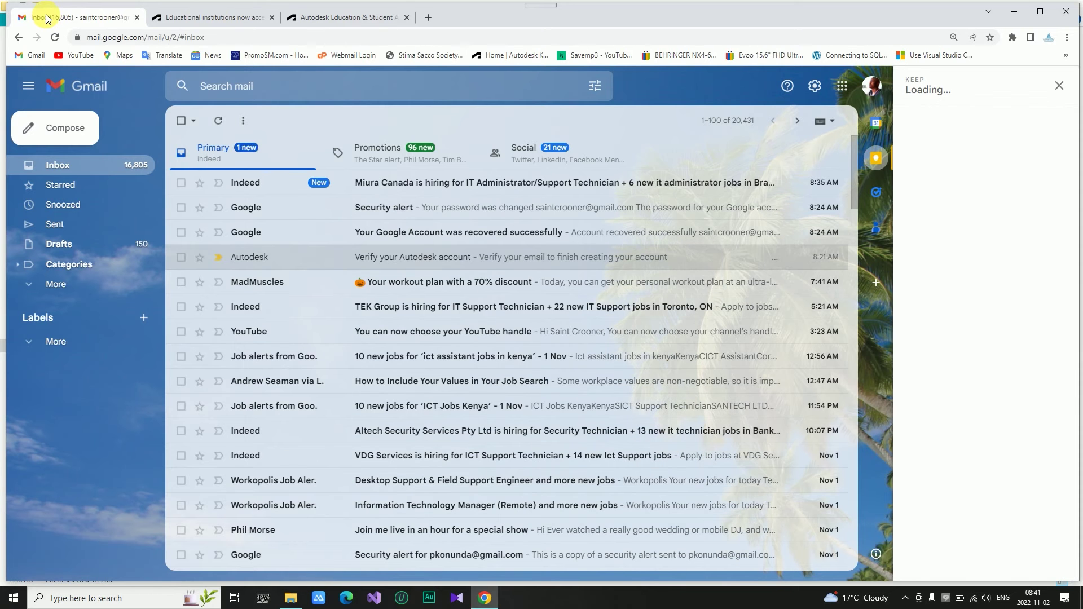
pyautogui.rightClick(475, 114)
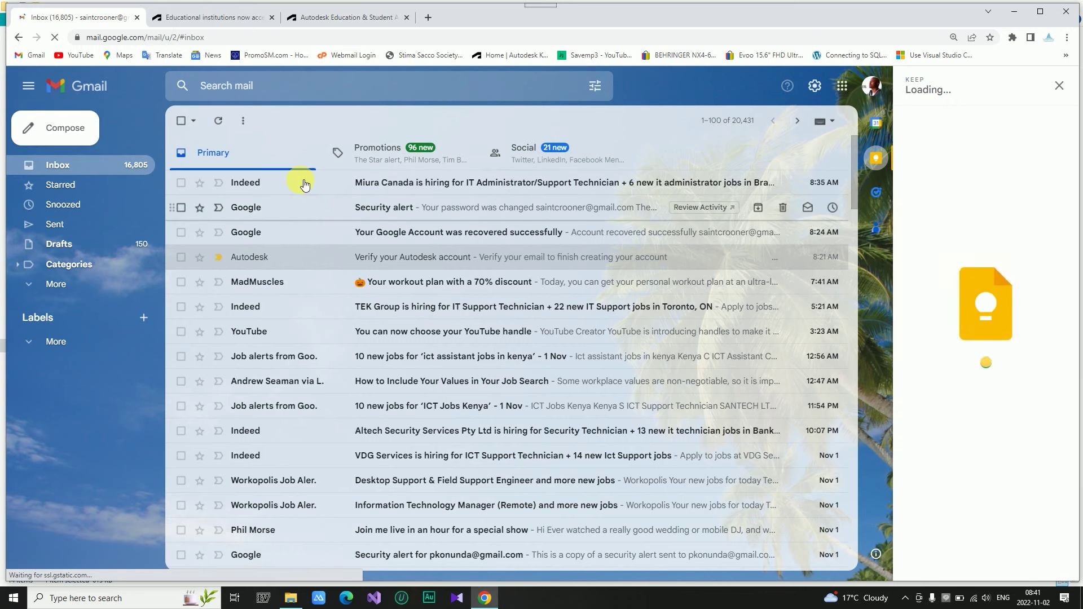
pyautogui.click(238, 18)
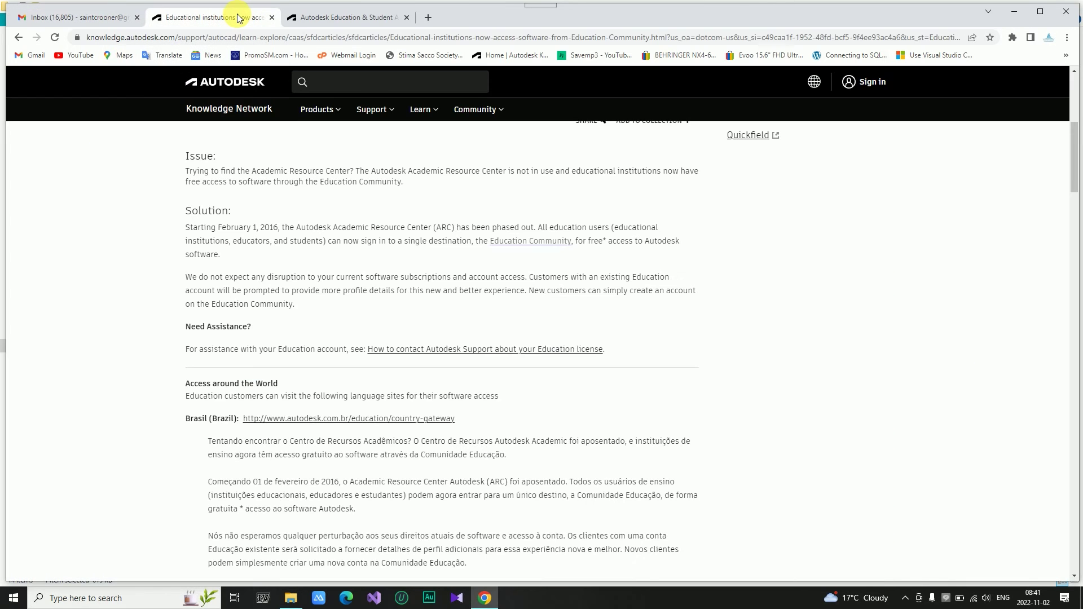
pyautogui.click(350, 18)
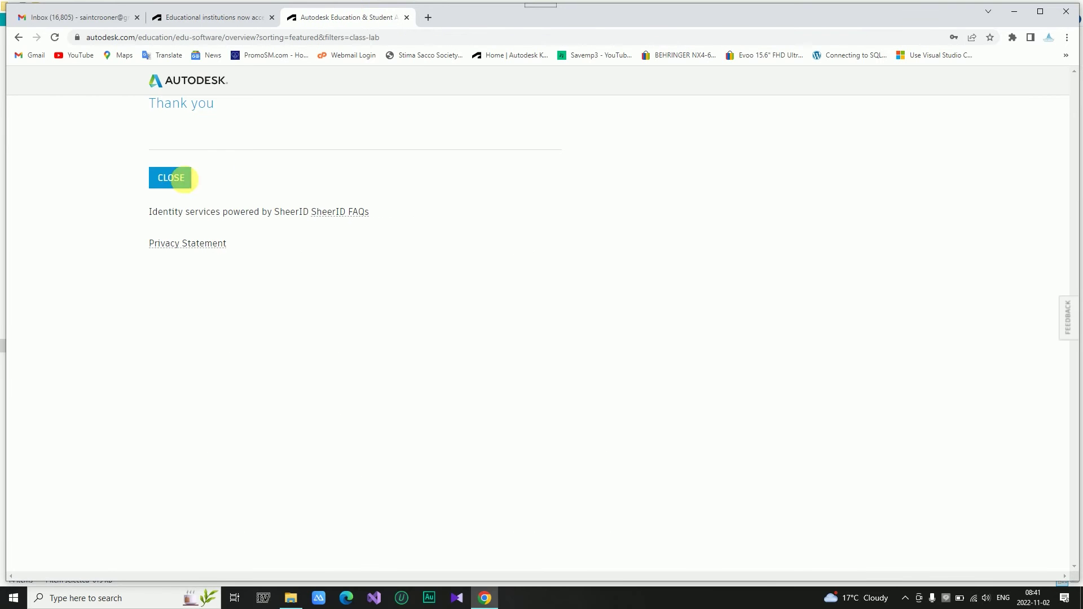
pyautogui.click(178, 178)
pyautogui.click(209, 18)
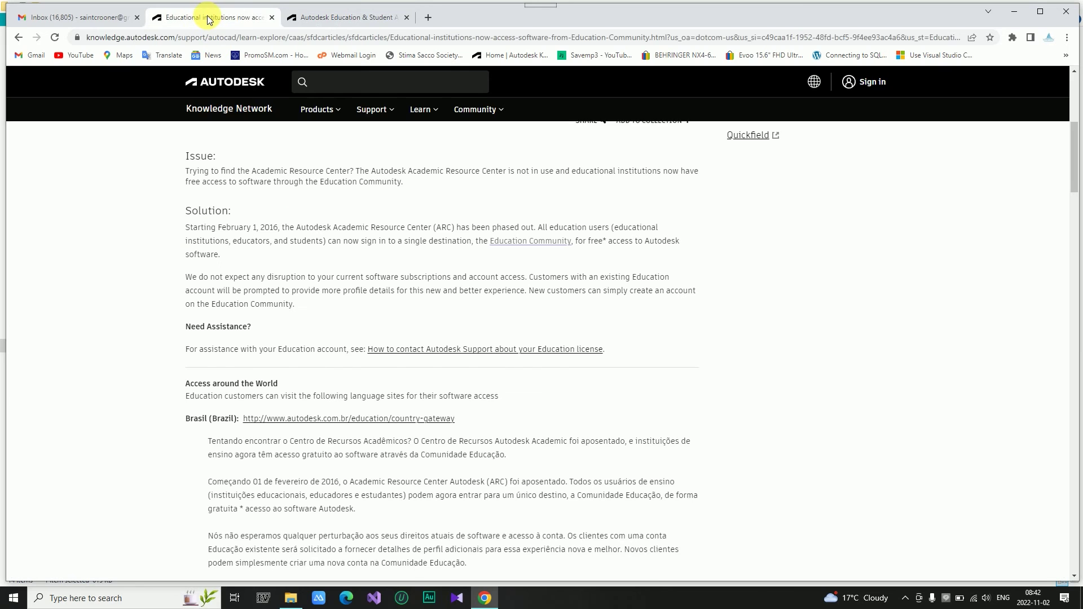
pyautogui.click(311, 19)
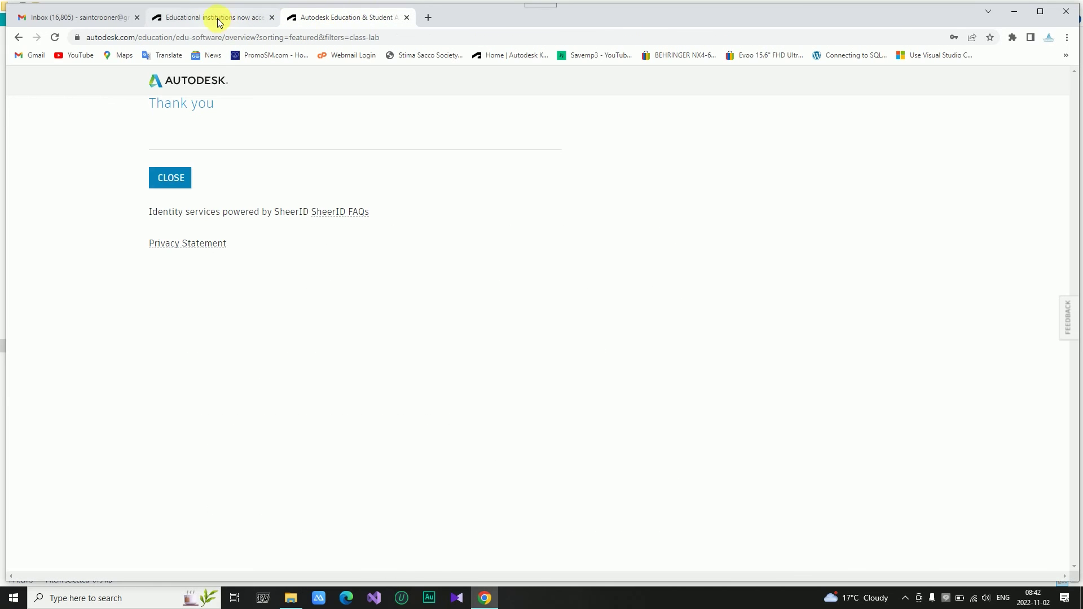
pyautogui.click(213, 17)
# Reload the education software overview page to check its eligibility status
pyautogui.click(335, 20)
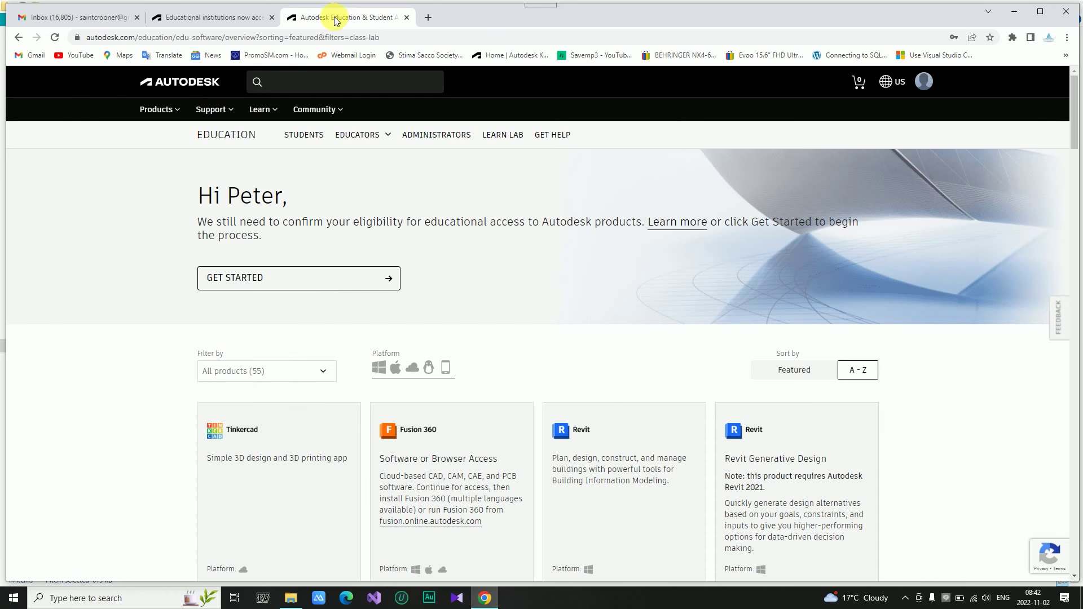
pyautogui.rightClick(770, 130)
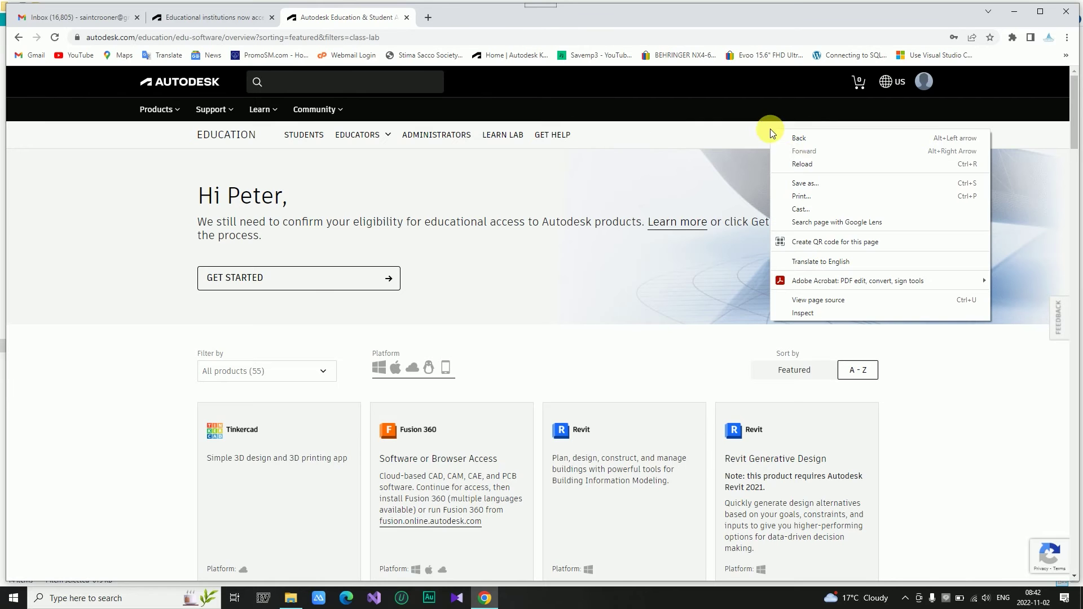
pyautogui.click(797, 164)
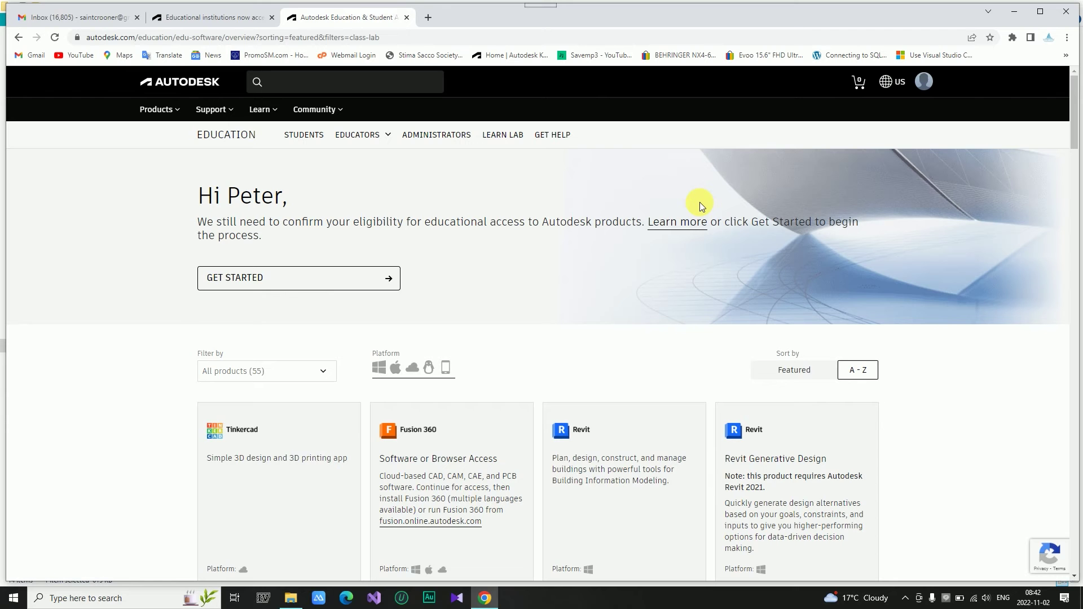
pyautogui.click(216, 18)
pyautogui.click(315, 17)
# Reload the Gmail inbox, then look at the Autodesk article and Education tabs
pyautogui.click(25, 17)
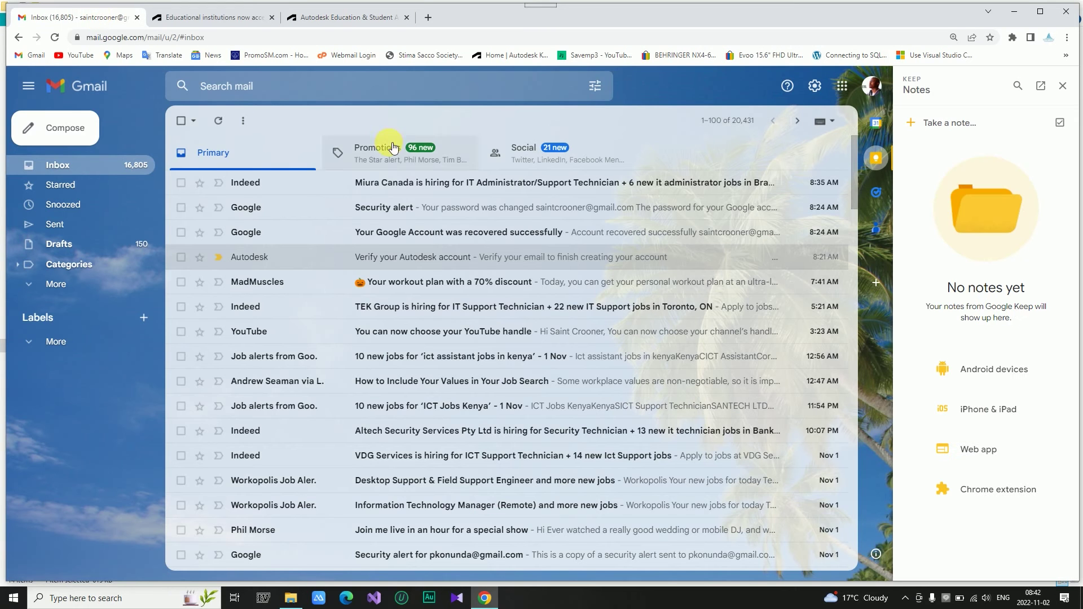
pyautogui.rightClick(303, 122)
pyautogui.click(324, 148)
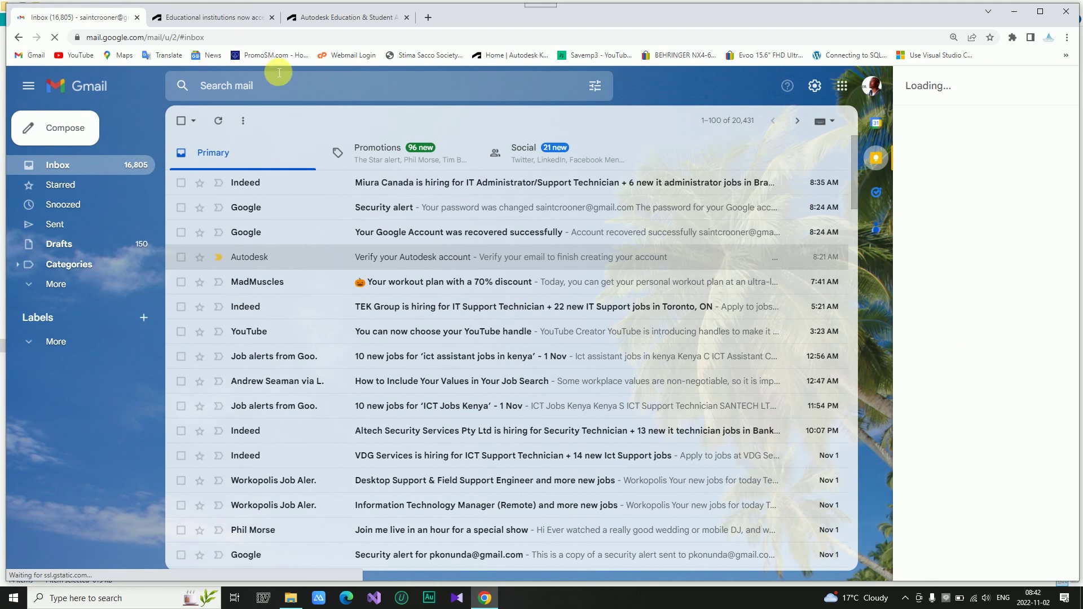
pyautogui.click(244, 21)
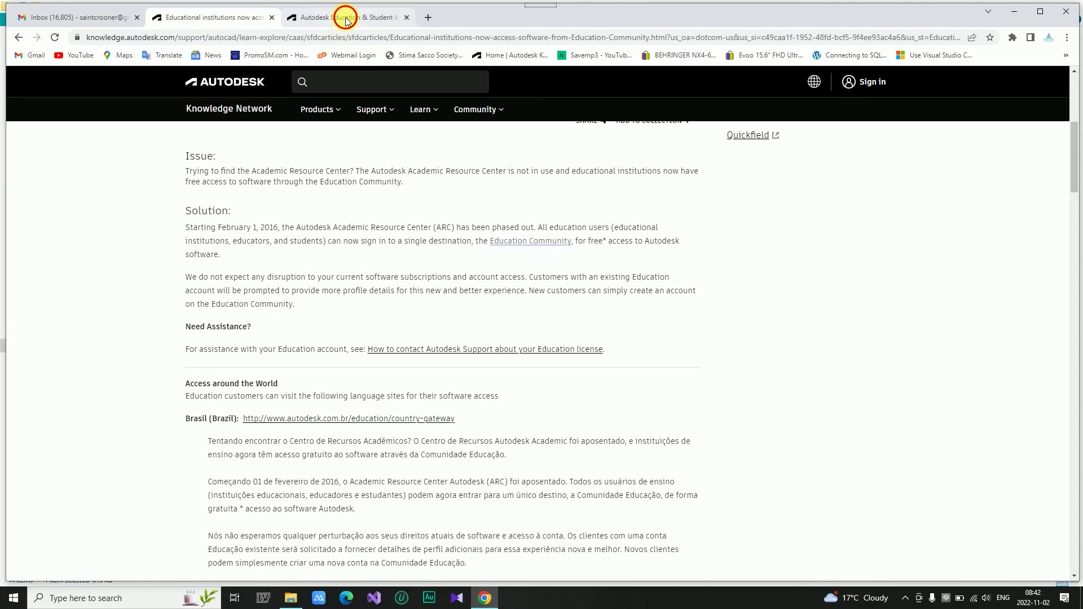
pyautogui.click(346, 22)
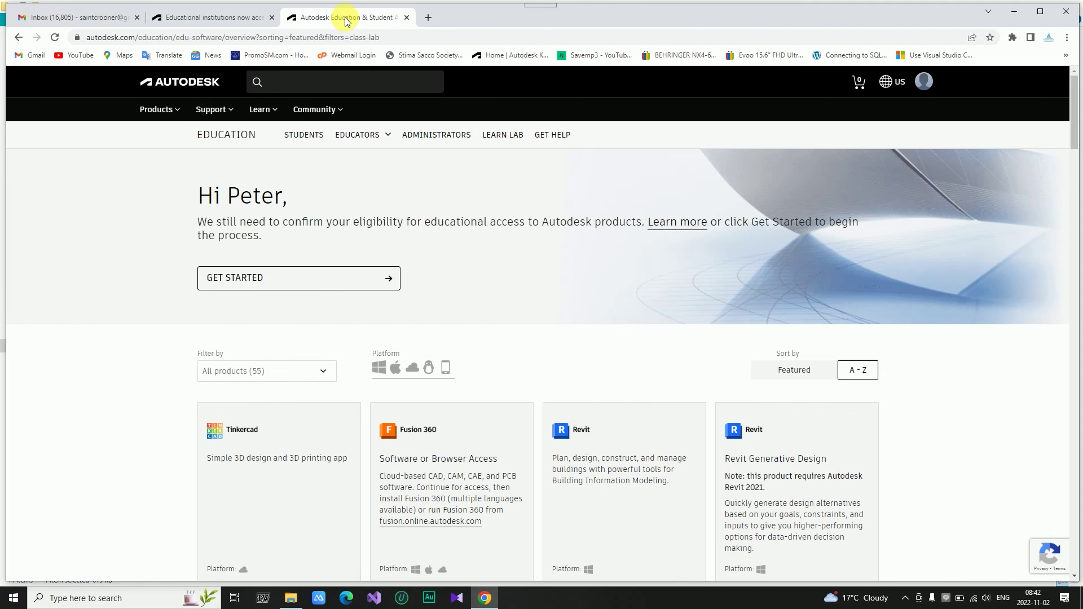
pyautogui.click(85, 17)
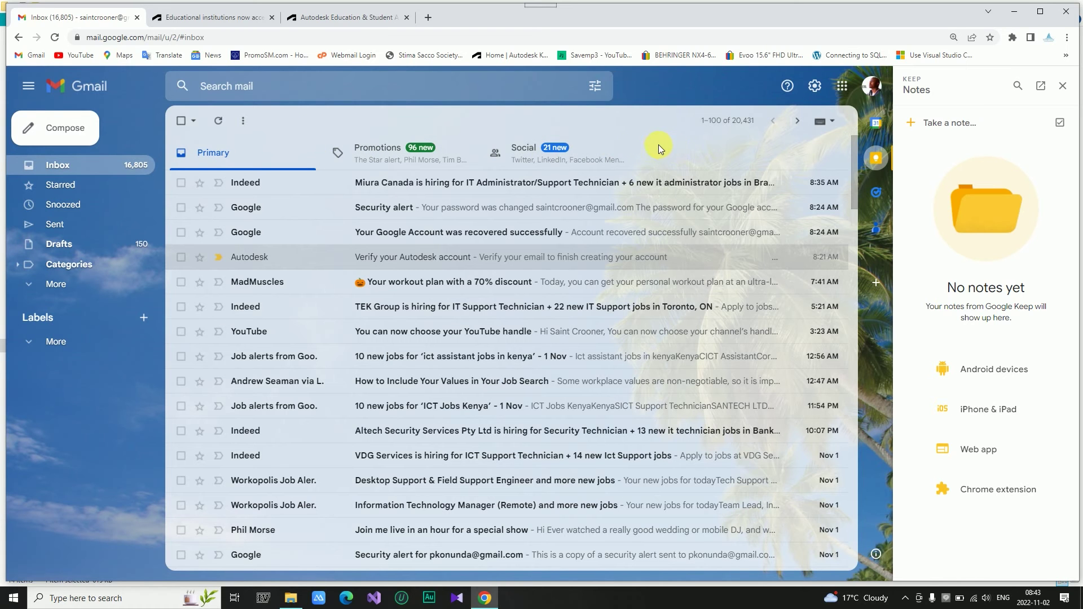
# Open the EDUCATORS topics, close the survey popup, and return to the Gmail inbox
pyautogui.click(322, 19)
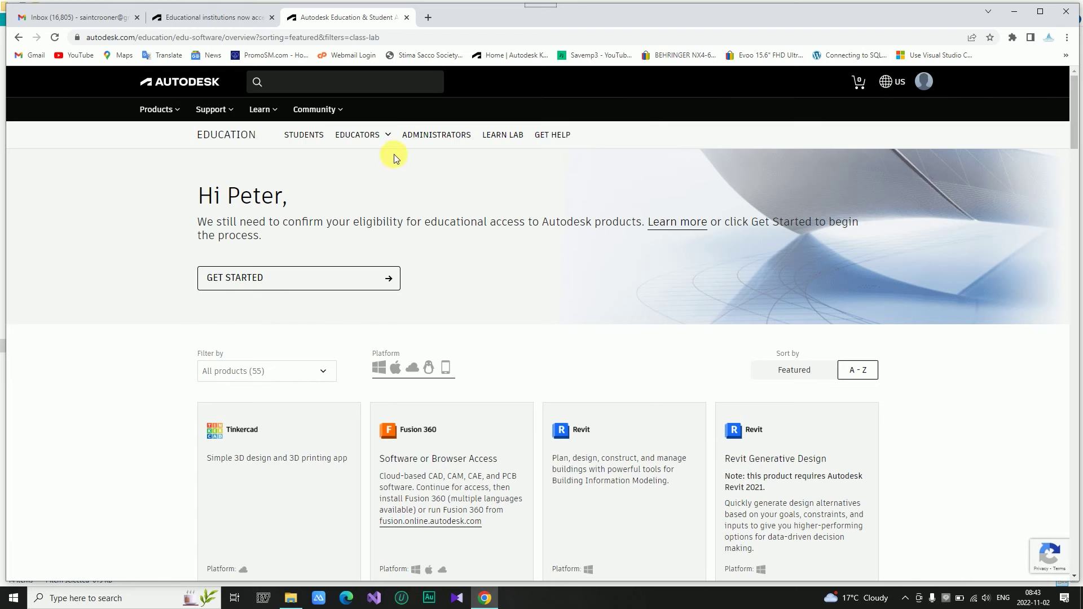
pyautogui.click(387, 135)
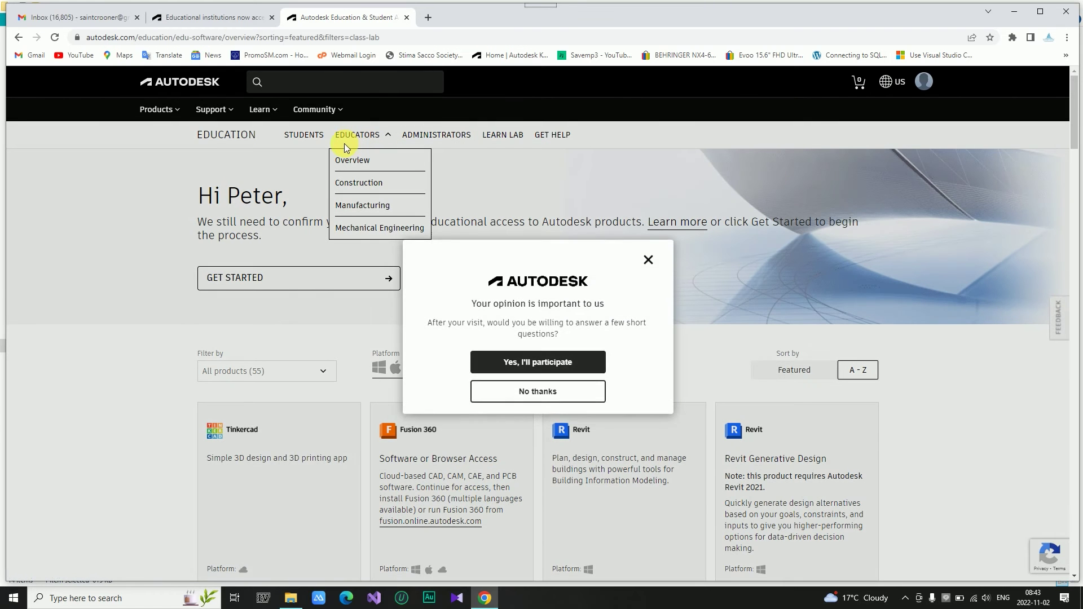
pyautogui.click(647, 257)
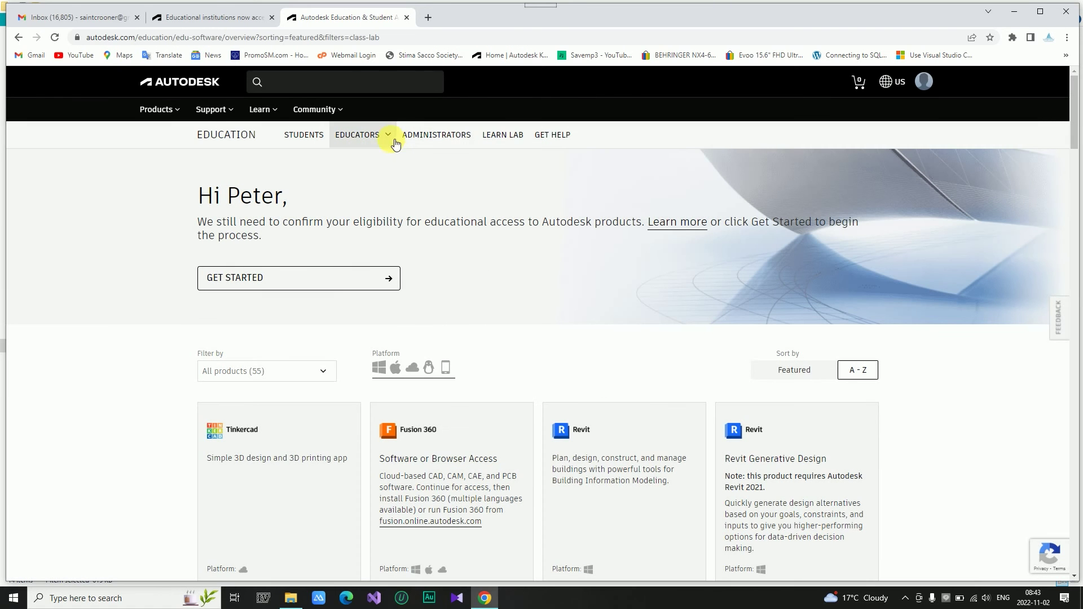
pyautogui.hotkey('ctrl', '1')
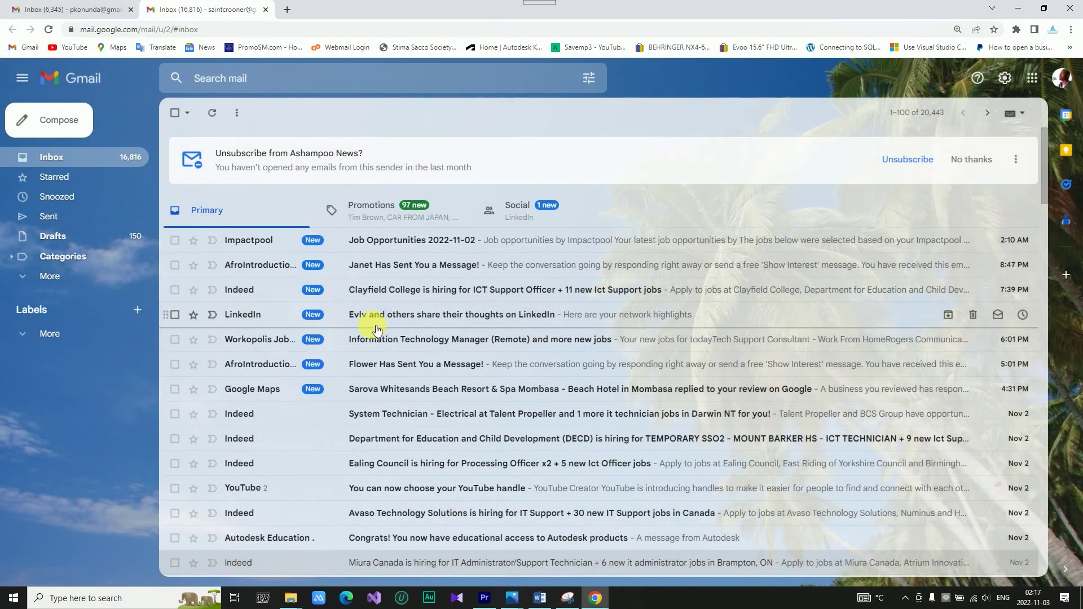
# Open the 'Congrats! You now have educational access to Autodesk products' email and scroll through it
pyautogui.scroll(-2, 376, 330)
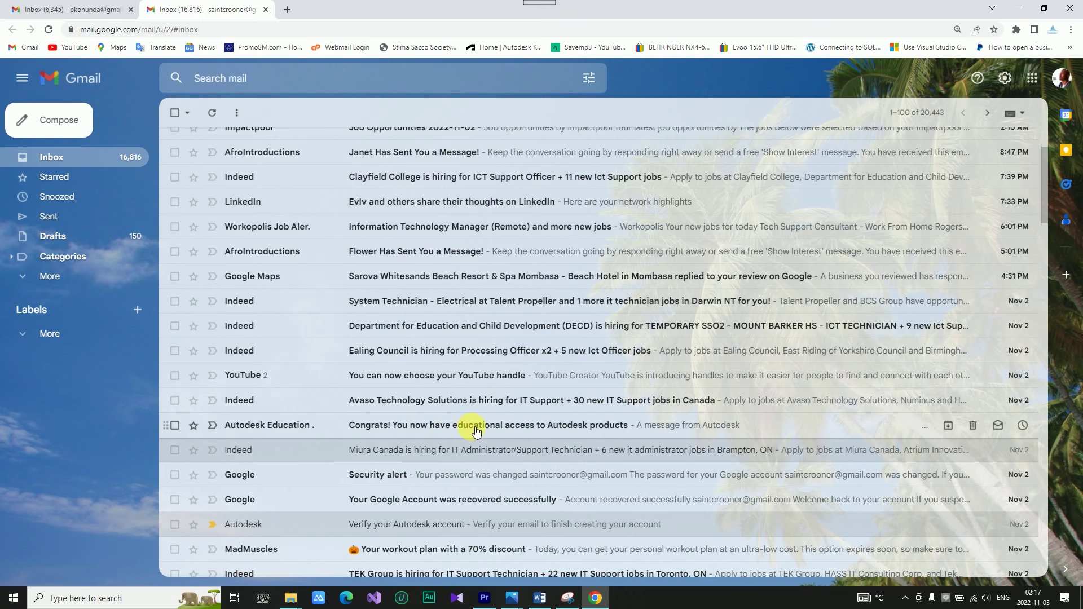
pyautogui.click(509, 428)
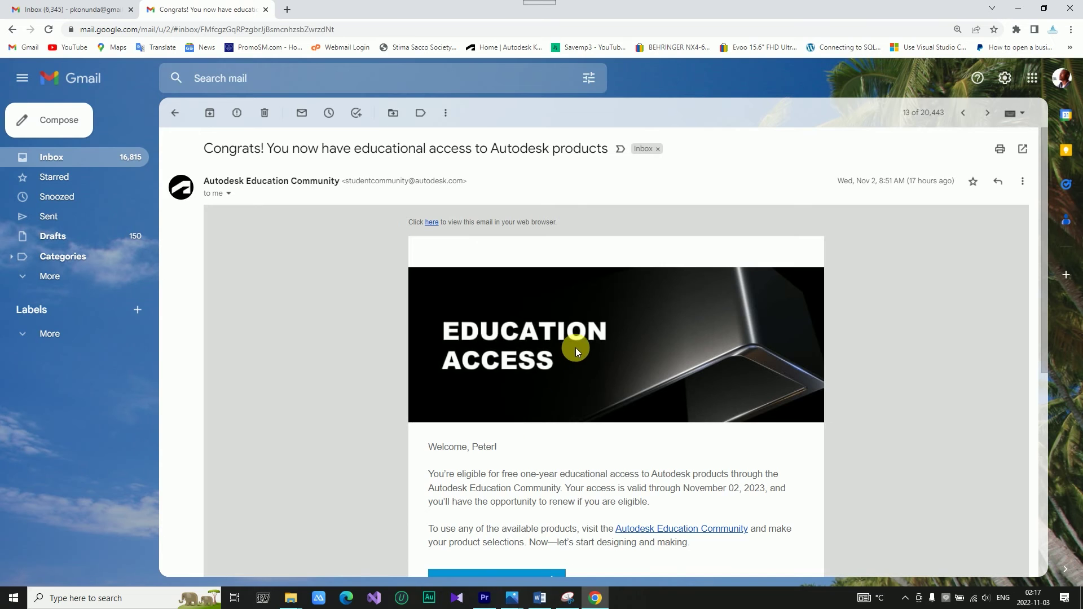
pyautogui.scroll(-3, 575, 346)
pyautogui.scroll(3, 576, 352)
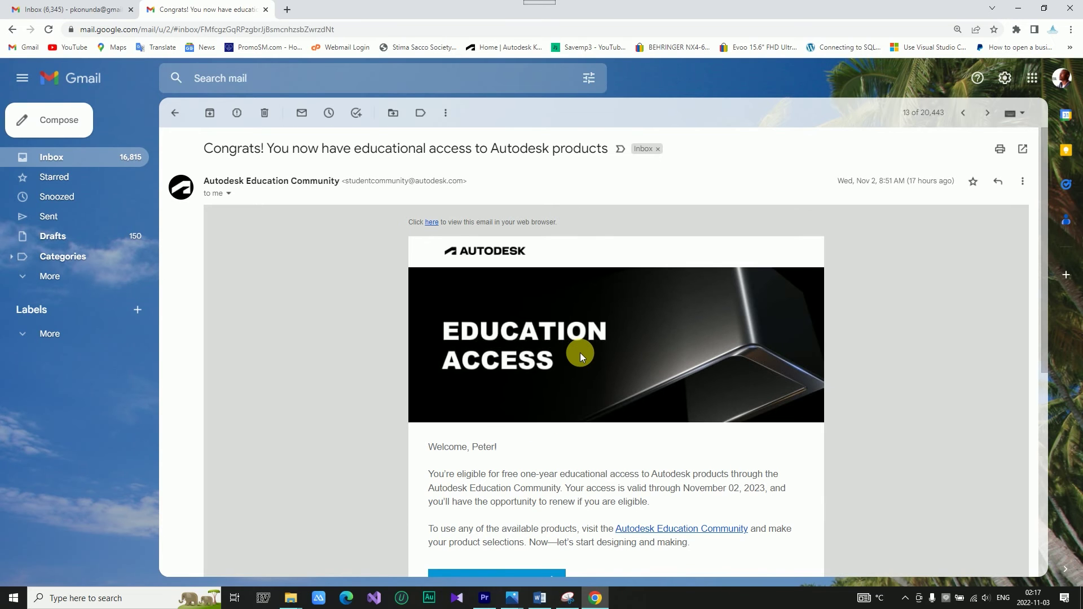
pyautogui.scroll(-1, 580, 354)
pyautogui.scroll(-1, 580, 354)
pyautogui.scroll(-2, 580, 363)
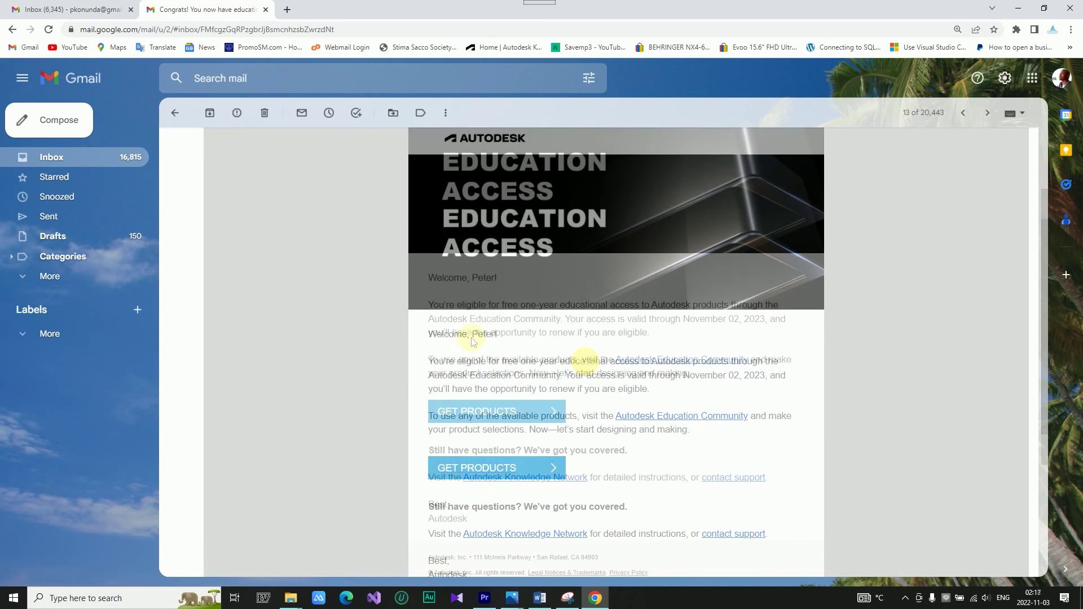
pyautogui.scroll(2, 580, 361)
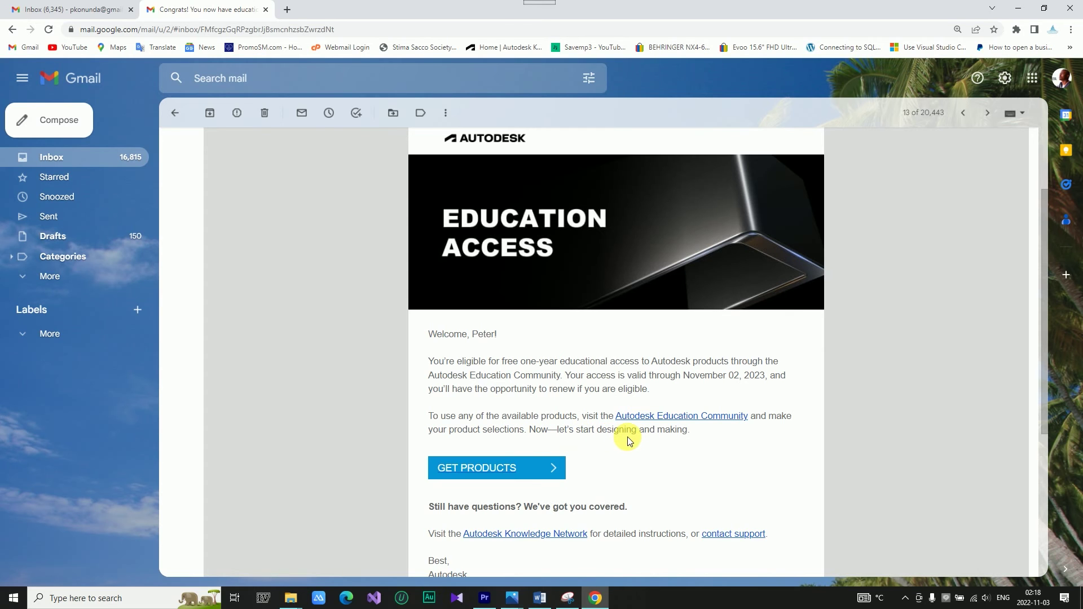
pyautogui.scroll(-2, 641, 430)
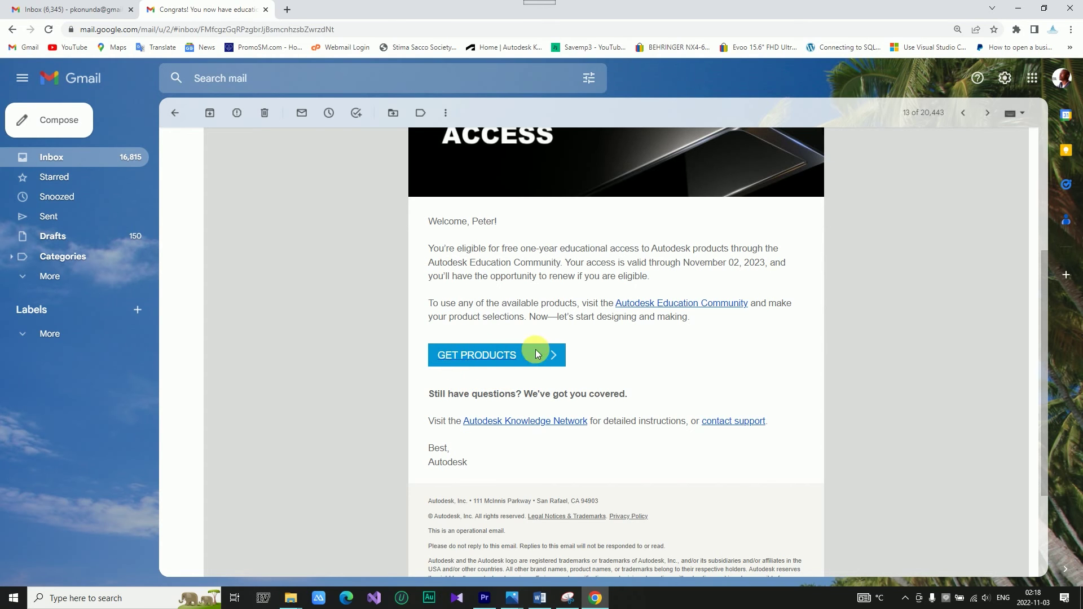
pyautogui.scroll(-1, 466, 360)
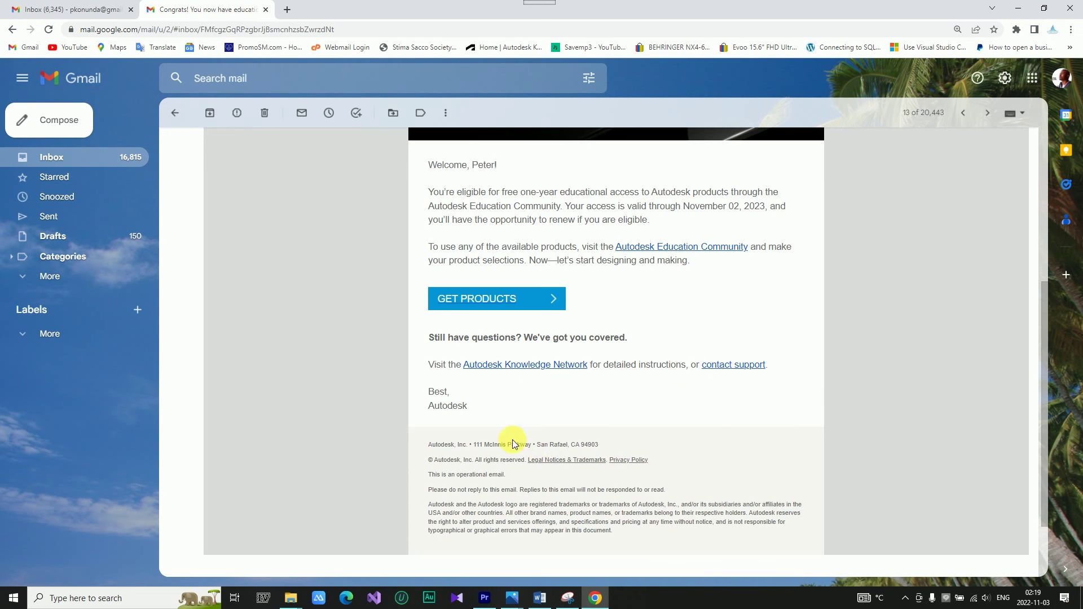
pyautogui.scroll(-2, 513, 444)
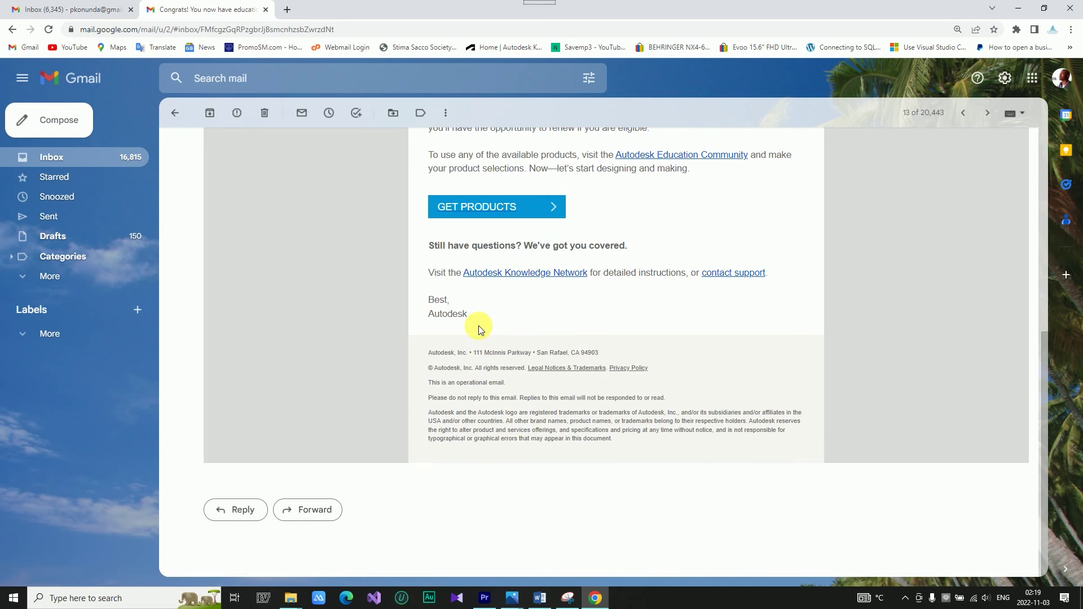
pyautogui.scroll(5, 481, 332)
# Start educational access with Get started and enter the account e-mail address
pyautogui.scroll(-2, 482, 339)
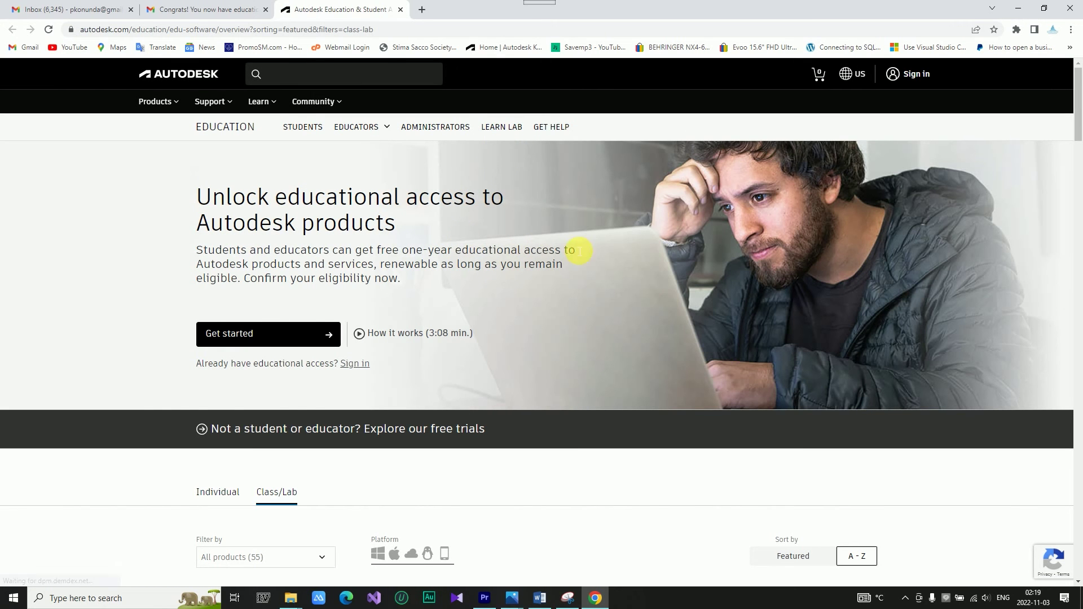
pyautogui.click(285, 335)
pyautogui.click(284, 335)
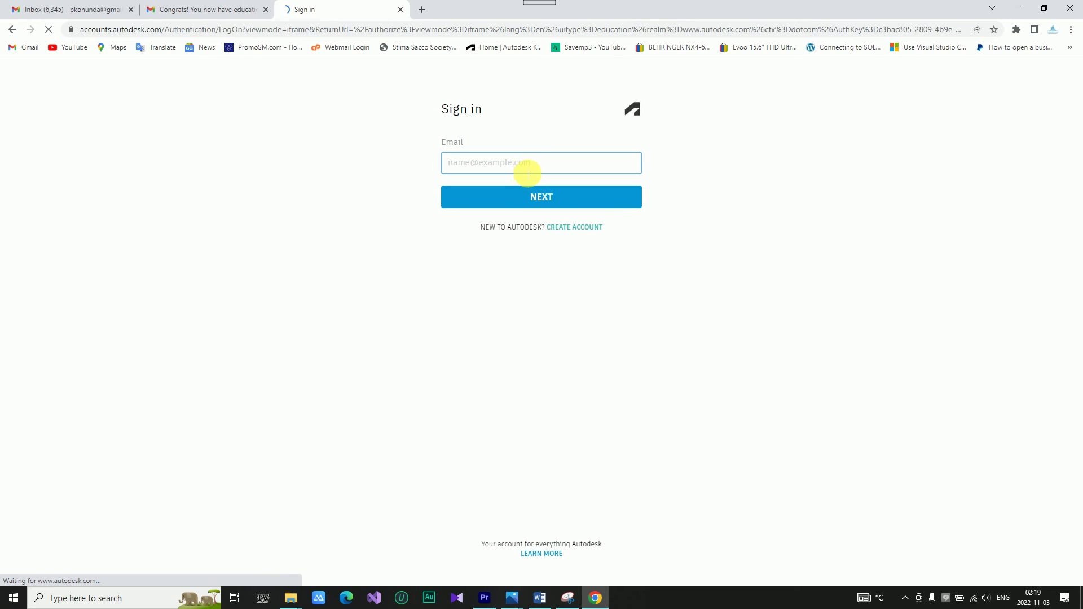
pyautogui.press('capslock')
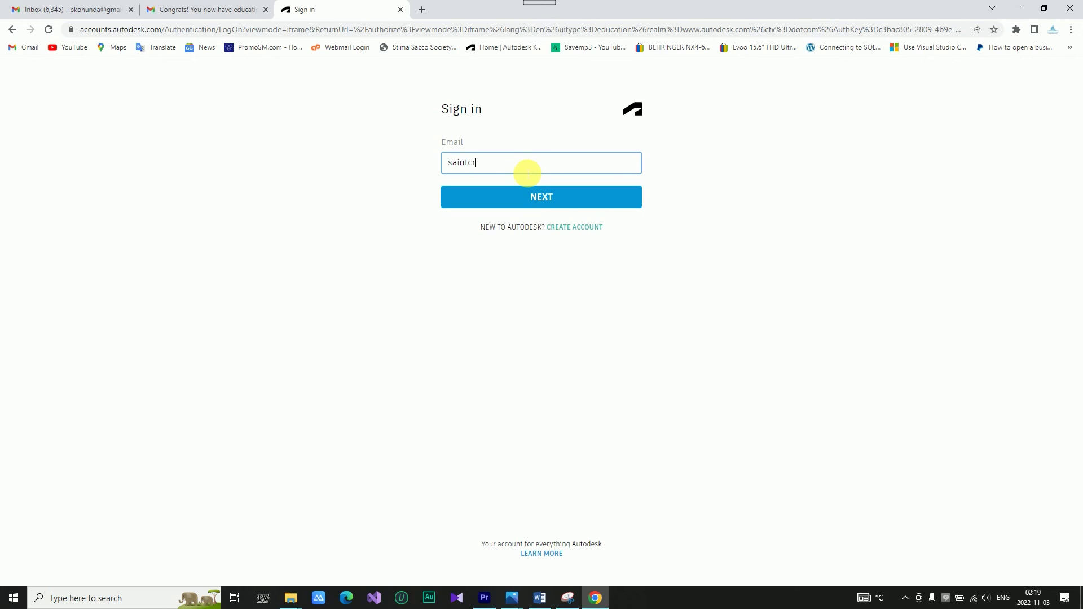
pyautogui.press('Return')
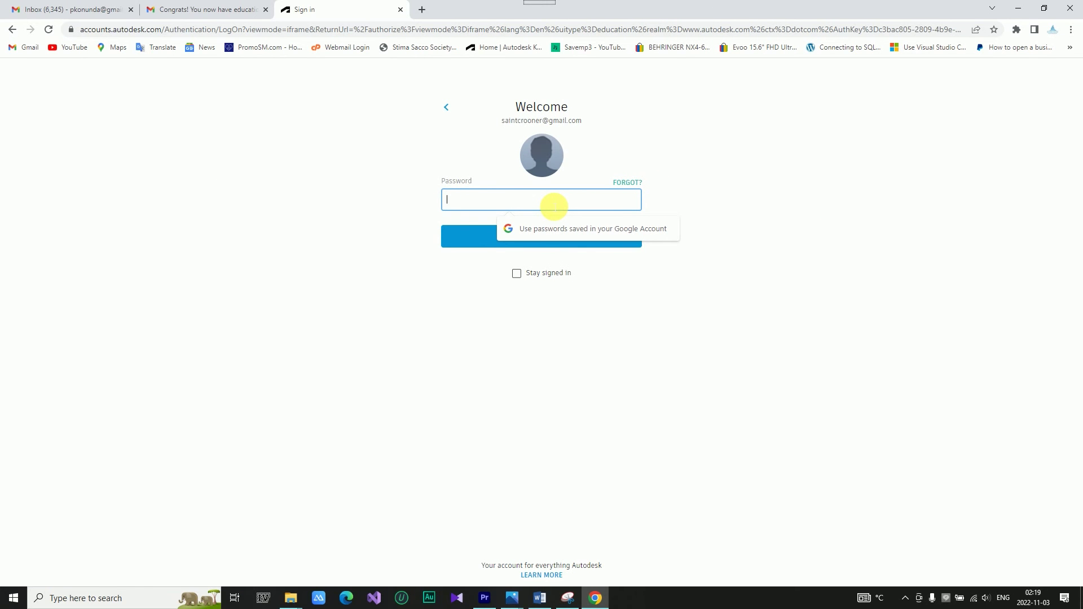
# Enter the account password and sign in to the Autodesk account
pyautogui.press('capslock')
pyautogui.write('A')
pyautogui.press('capslock')
pyautogui.write('••')
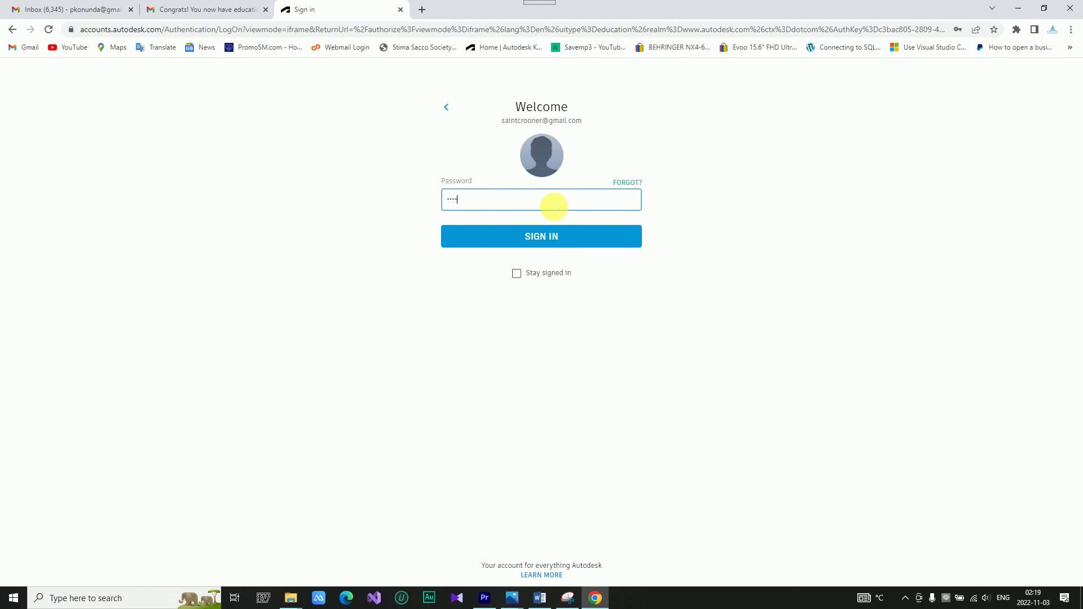
pyautogui.write('•')
pyautogui.press('capslock')
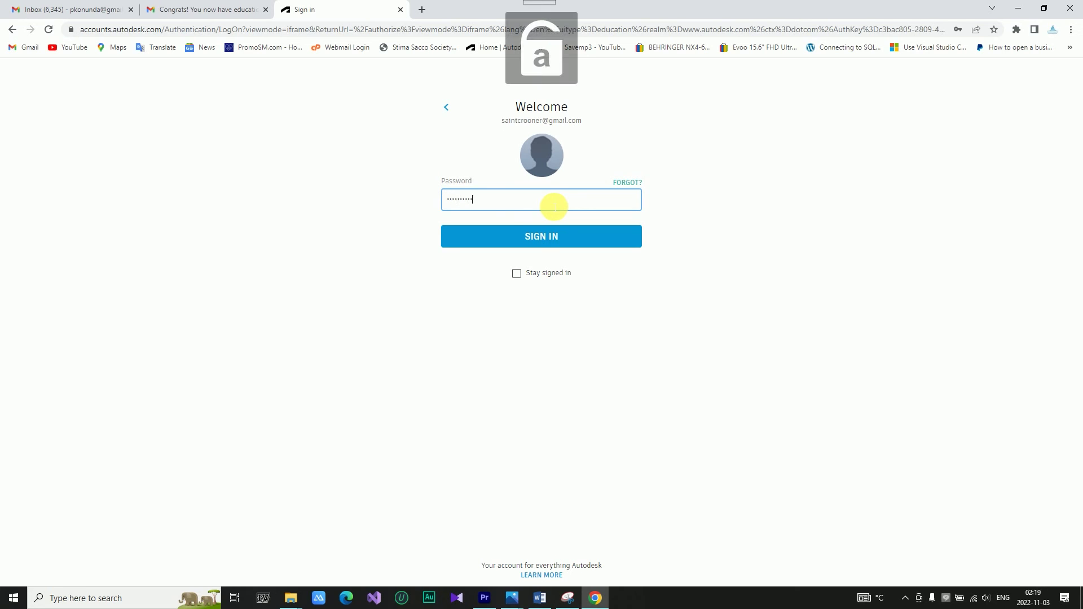
pyautogui.write('••')
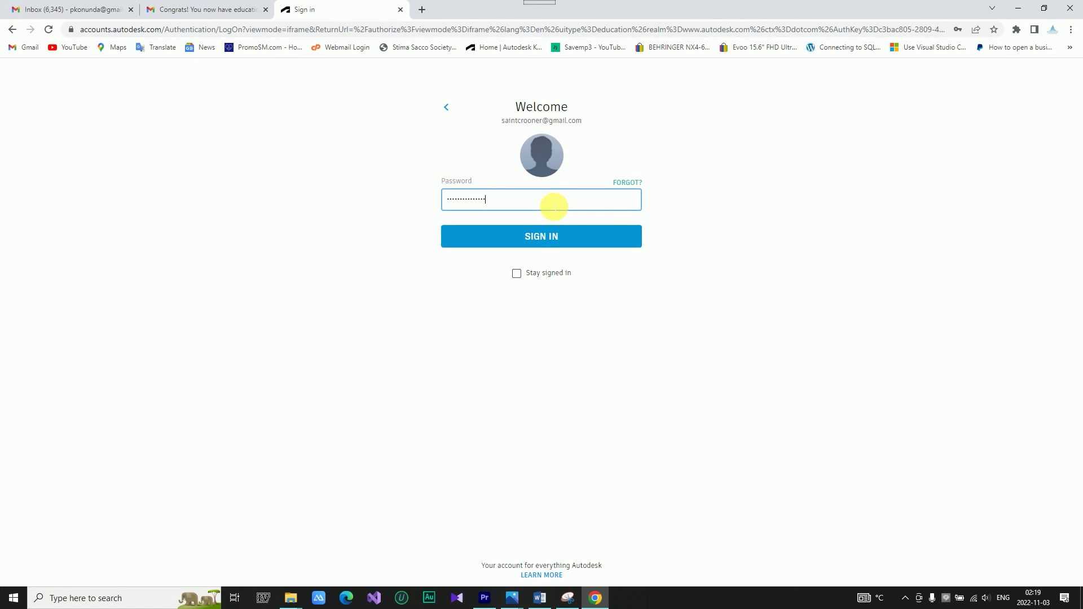
pyautogui.click(543, 236)
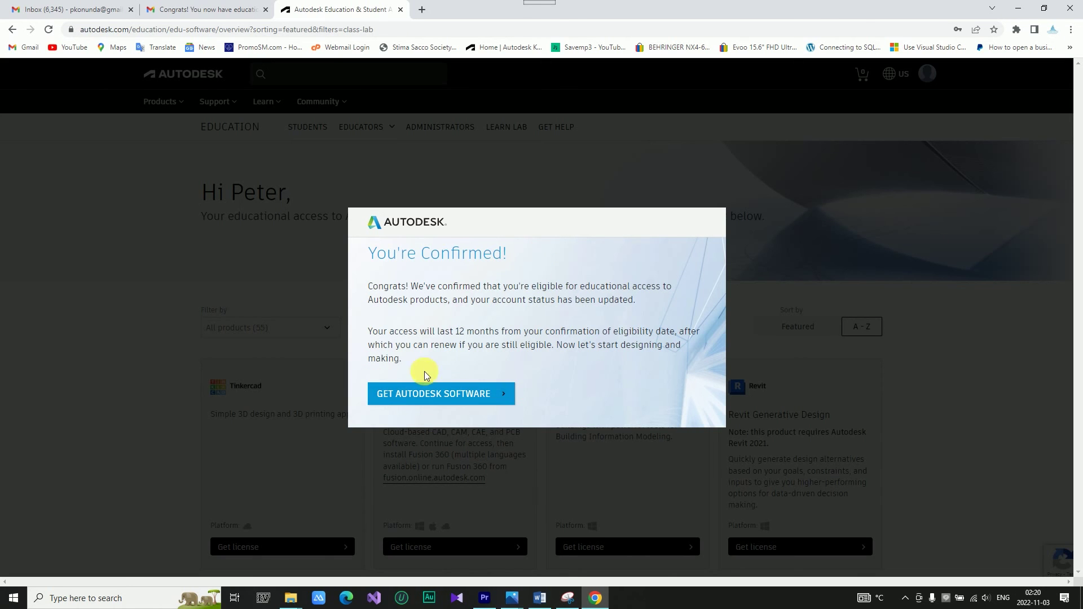
# Close the You're Confirmed! notice with GET AUTODESK SOFTWARE to reach the product catalog
pyautogui.click(425, 393)
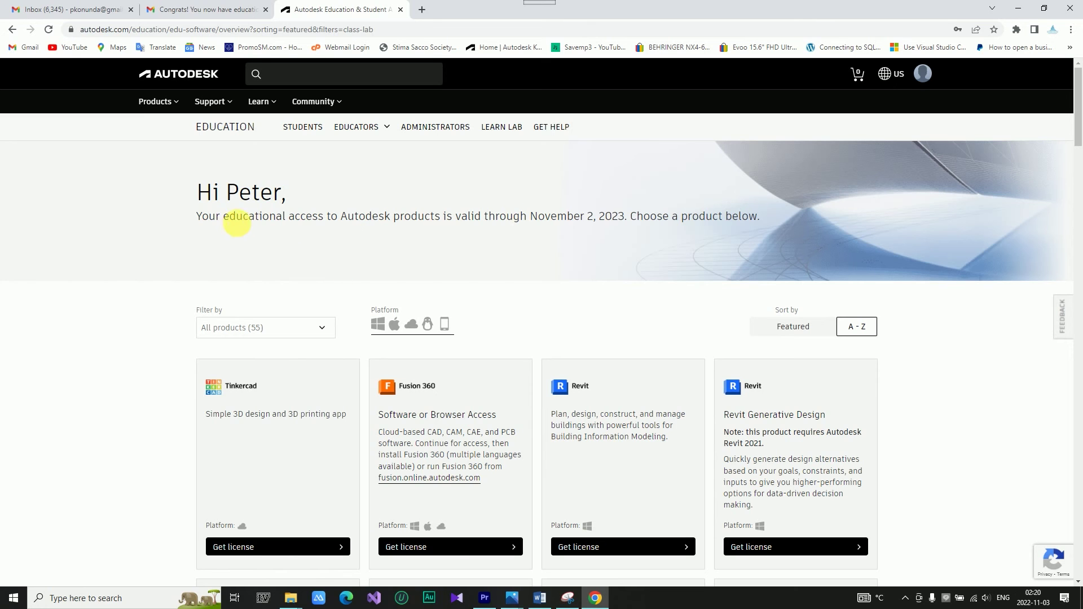
# Highlight the line stating access is valid through November 2, 2023, then browse the 55 products
pyautogui.moveTo(202, 221); pyautogui.dragTo(631, 227)
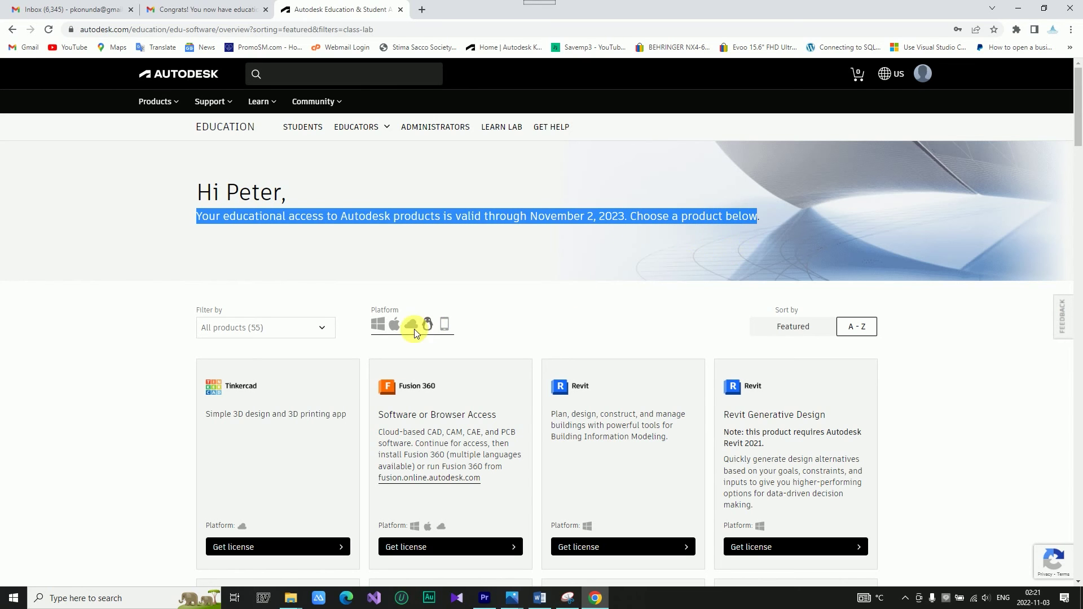
pyautogui.scroll(-5, 411, 330)
pyautogui.scroll(-15, 412, 329)
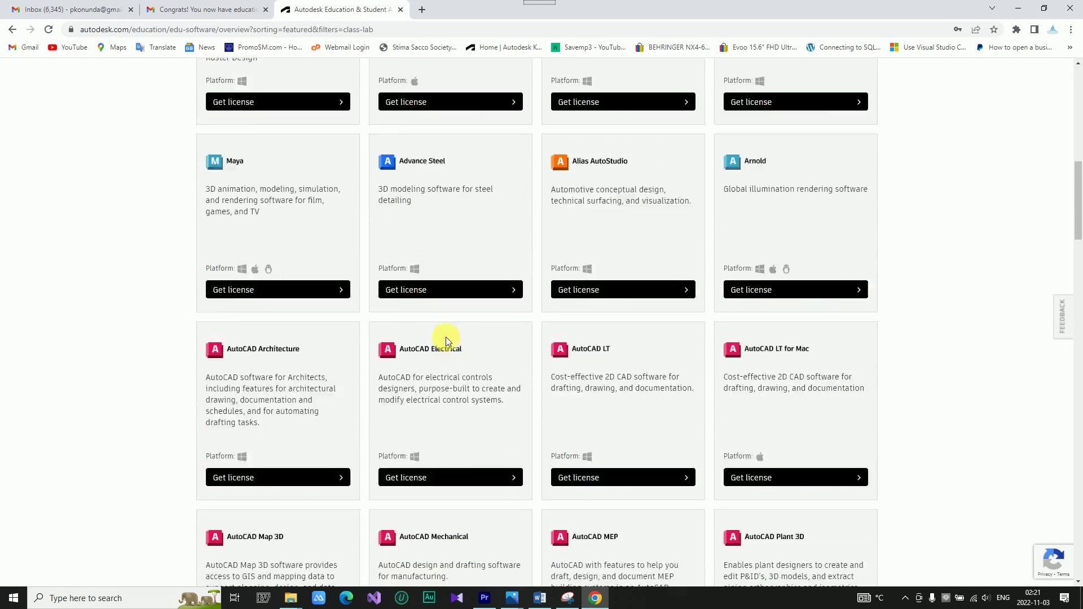
pyautogui.scroll(-14, 526, 339)
pyautogui.scroll(-8, 509, 365)
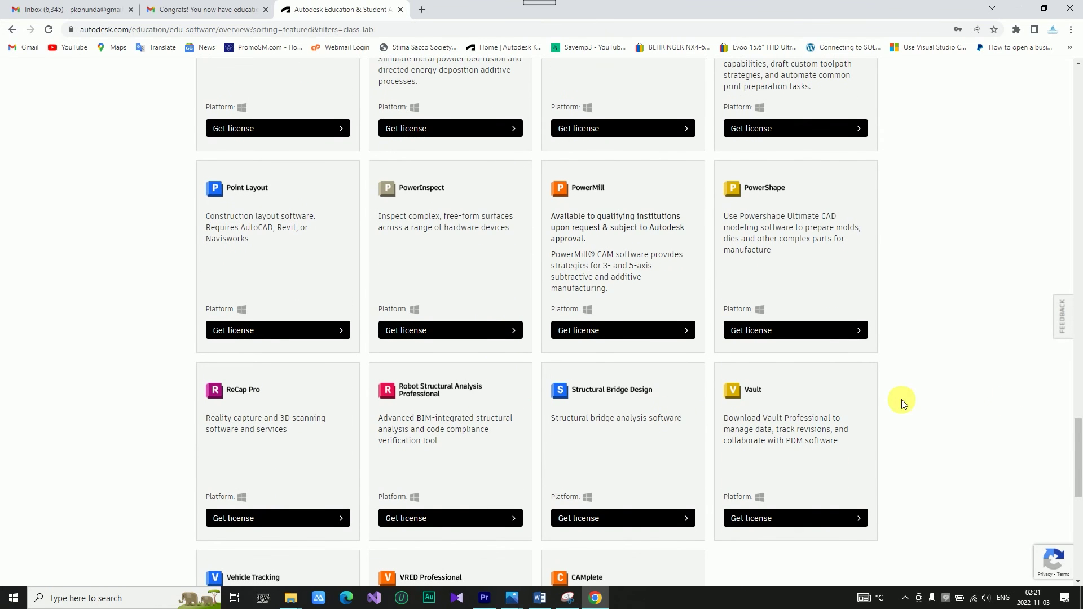
pyautogui.moveTo(1078, 467); pyautogui.dragTo(1065, 68)
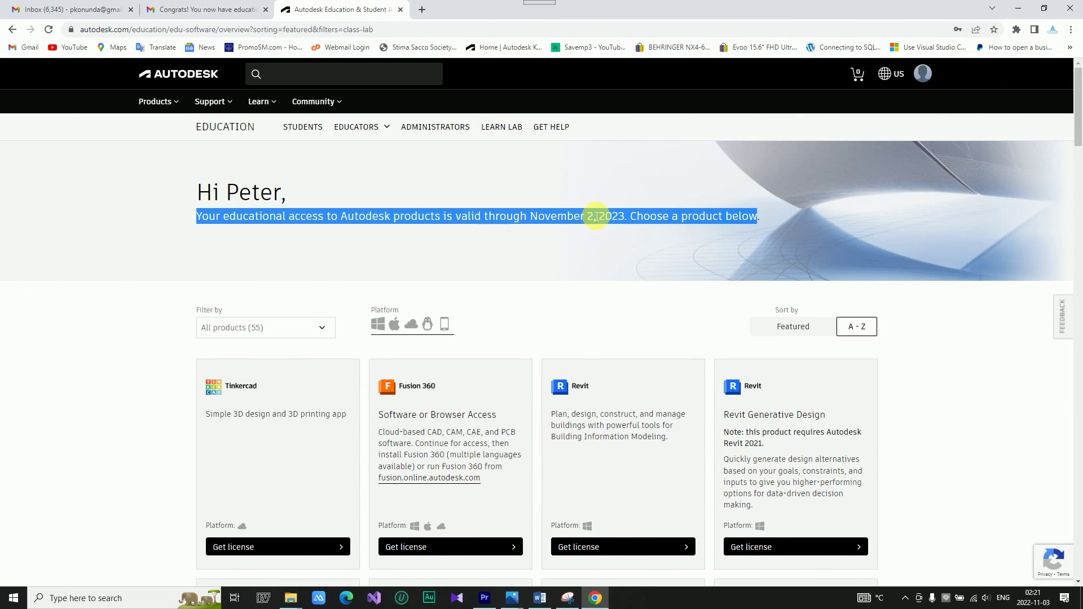
pyautogui.scroll(-1, 485, 276)
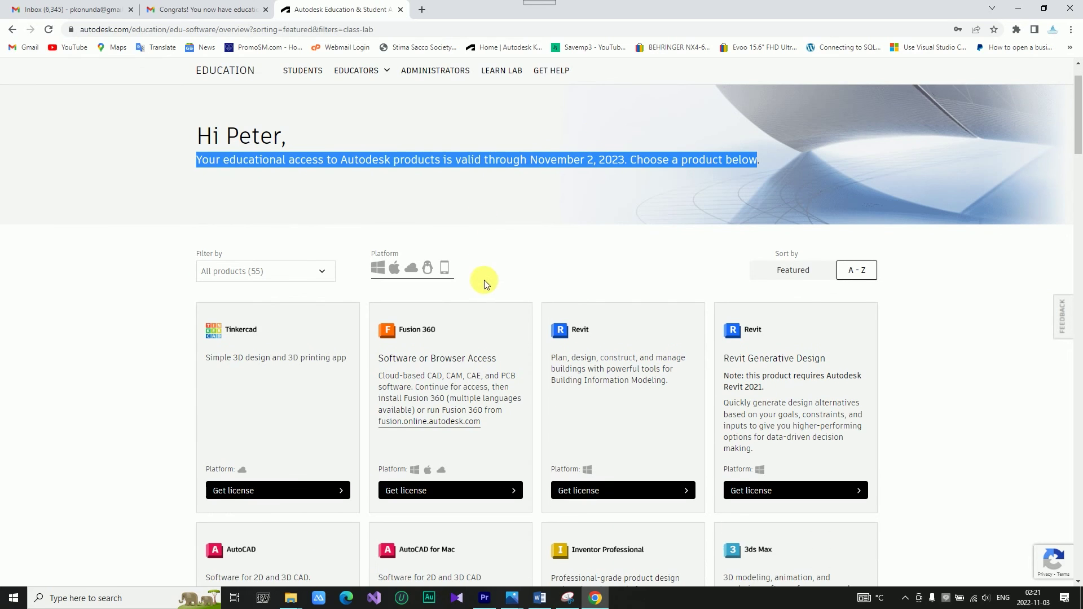
# Open the 'Filter by' dropdown, currently All products (55), to show the categories
pyautogui.click(334, 274)
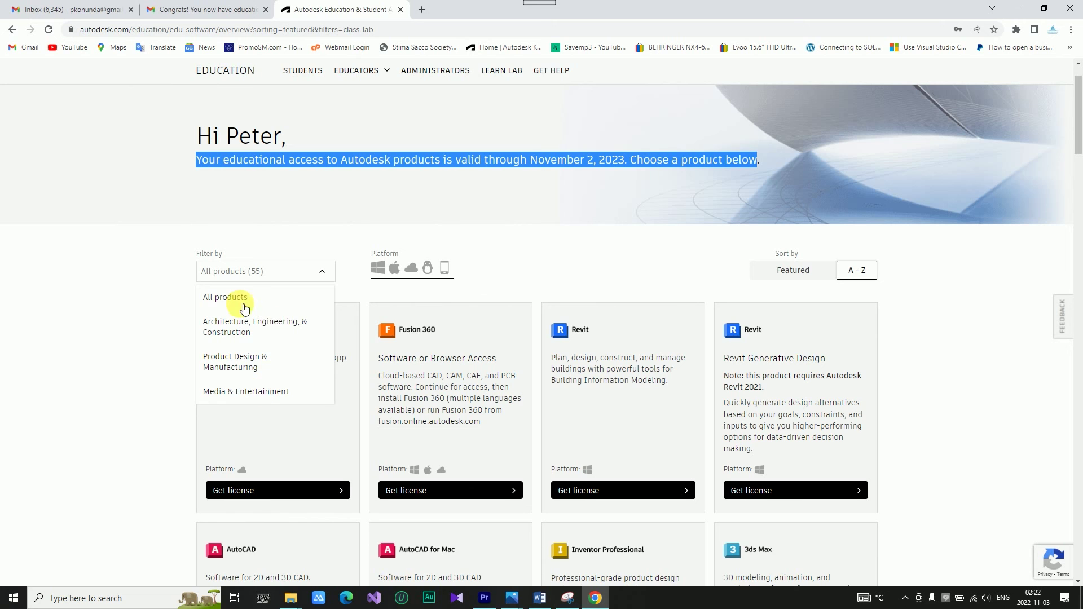
pyautogui.scroll(-4, 272, 355)
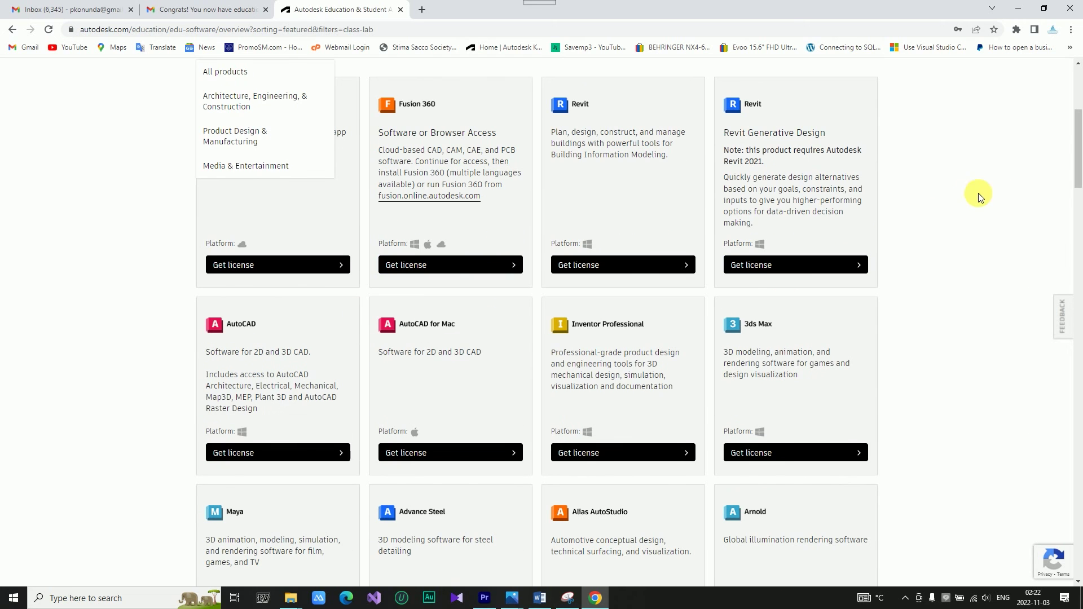
# Close the Filter by list and browse the product cards, such as Fusion 360 and AutoCAD for Mac
pyautogui.click(999, 191)
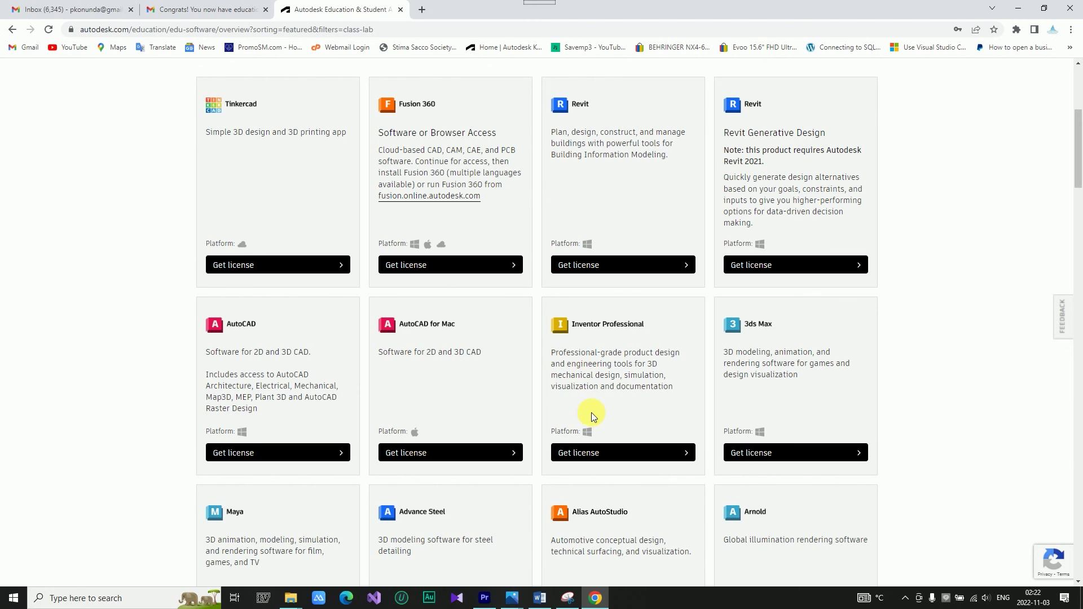
pyautogui.scroll(-2, 483, 434)
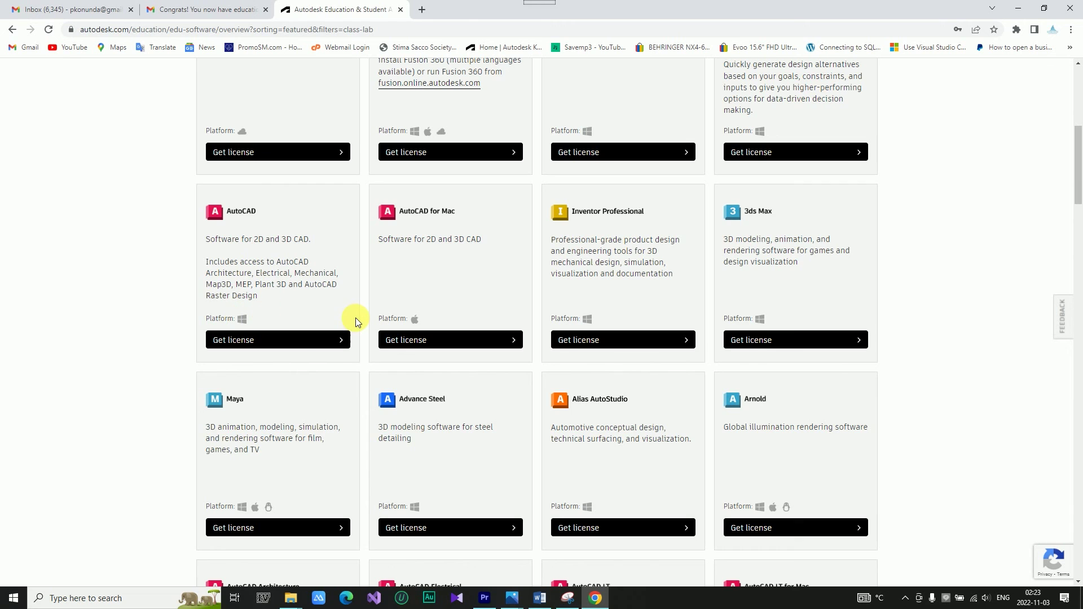
pyautogui.scroll(2, 352, 319)
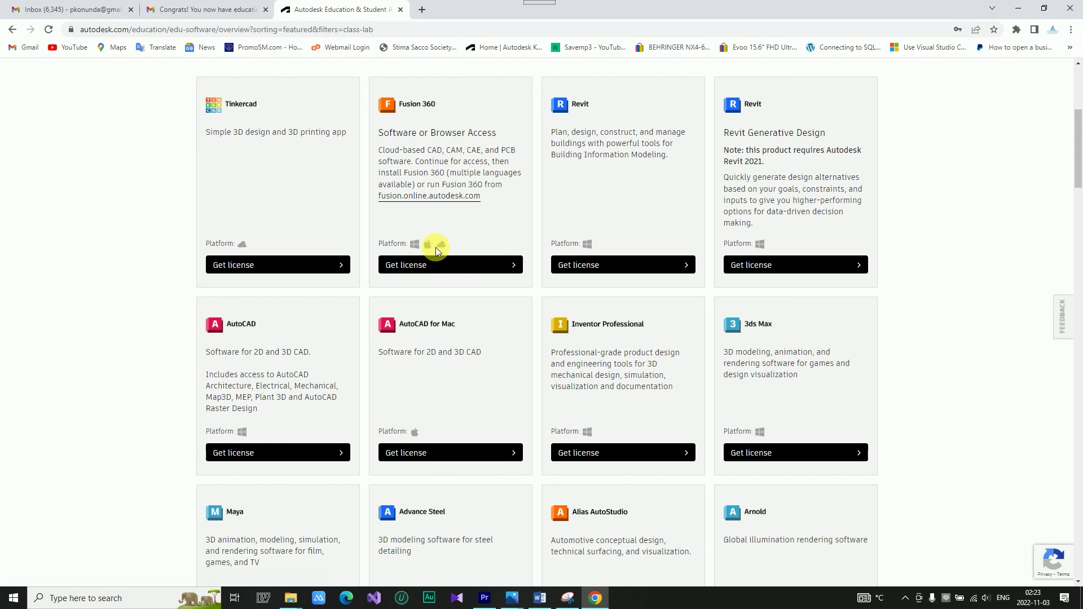
pyautogui.scroll(-1, 442, 248)
pyautogui.scroll(1, 445, 208)
pyautogui.scroll(-1, 437, 450)
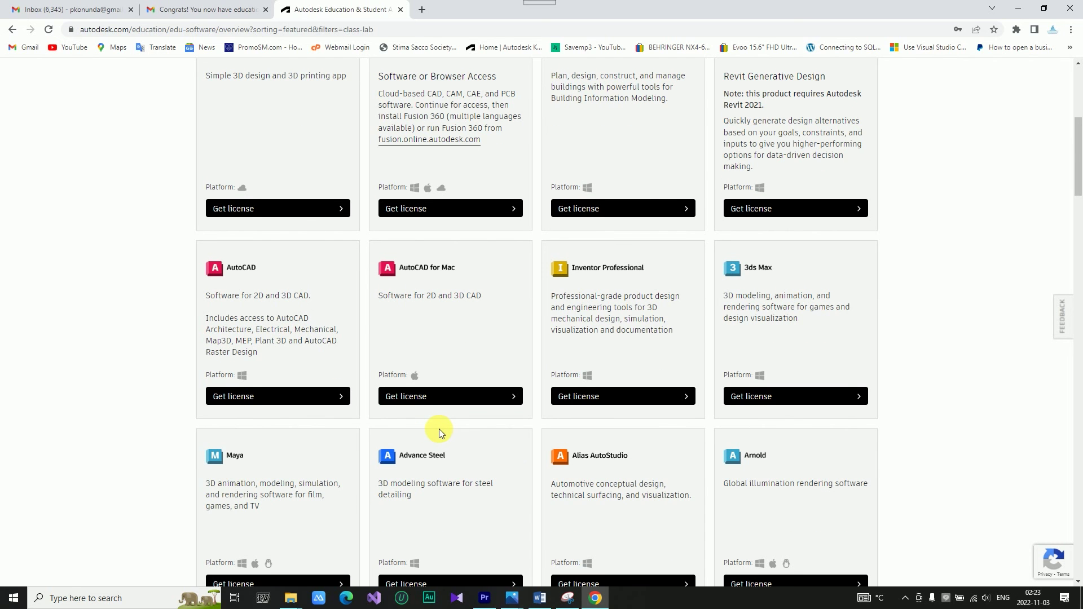
pyautogui.scroll(-6, 439, 428)
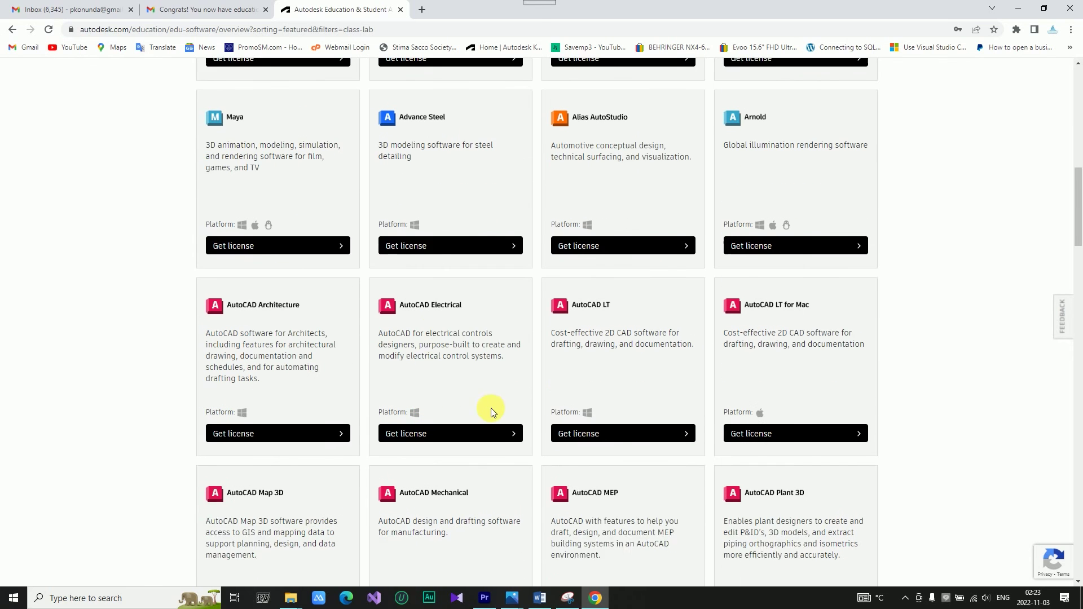
pyautogui.scroll(-5, 520, 406)
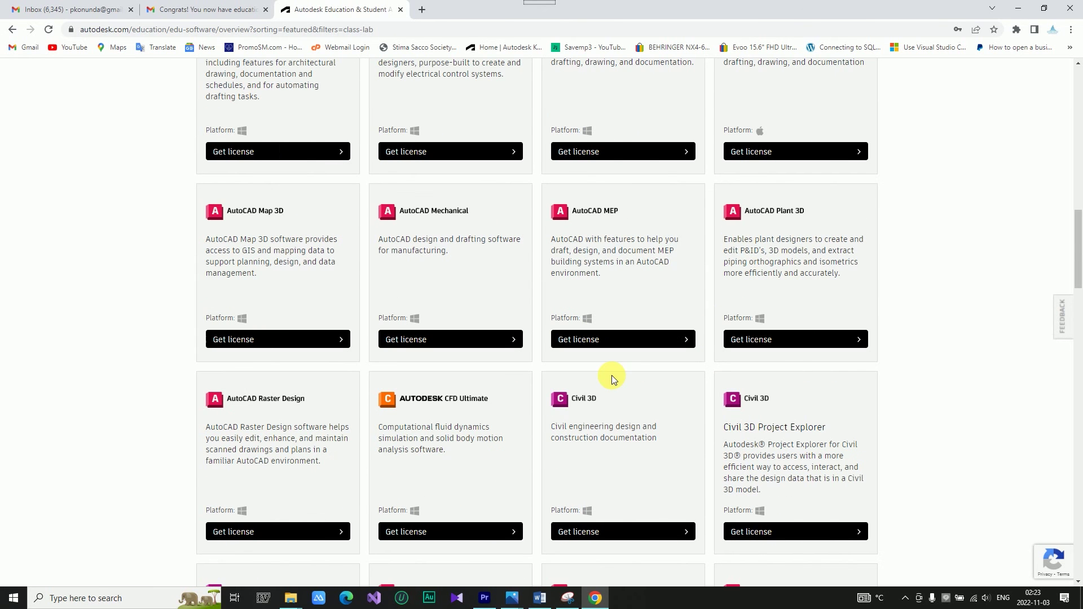
pyautogui.scroll(-3, 613, 378)
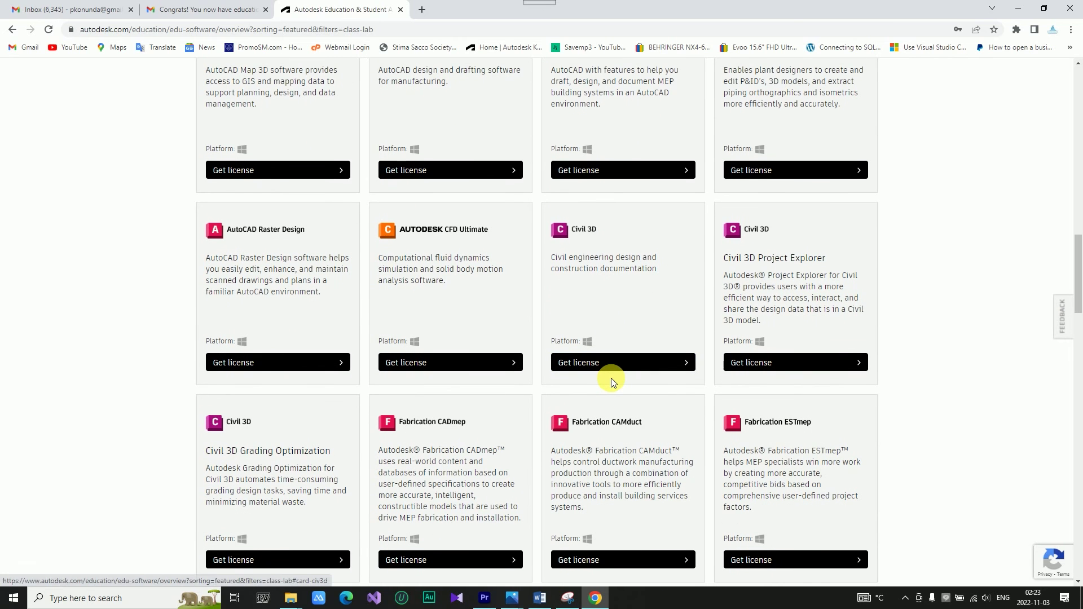
pyautogui.scroll(-2, 610, 379)
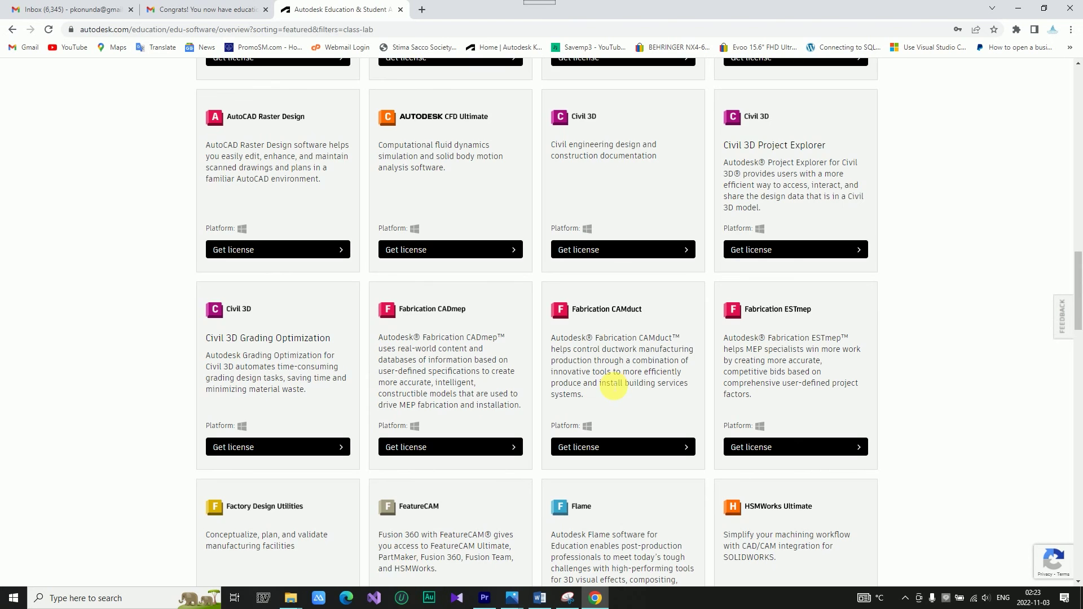
pyautogui.scroll(-2, 613, 389)
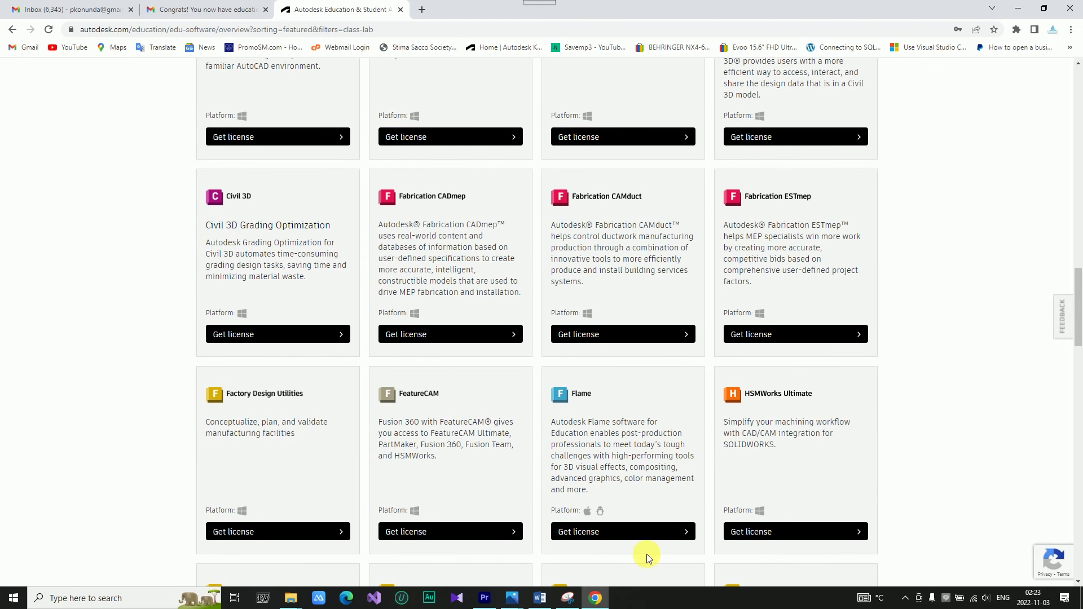
pyautogui.scroll(-2, 641, 540)
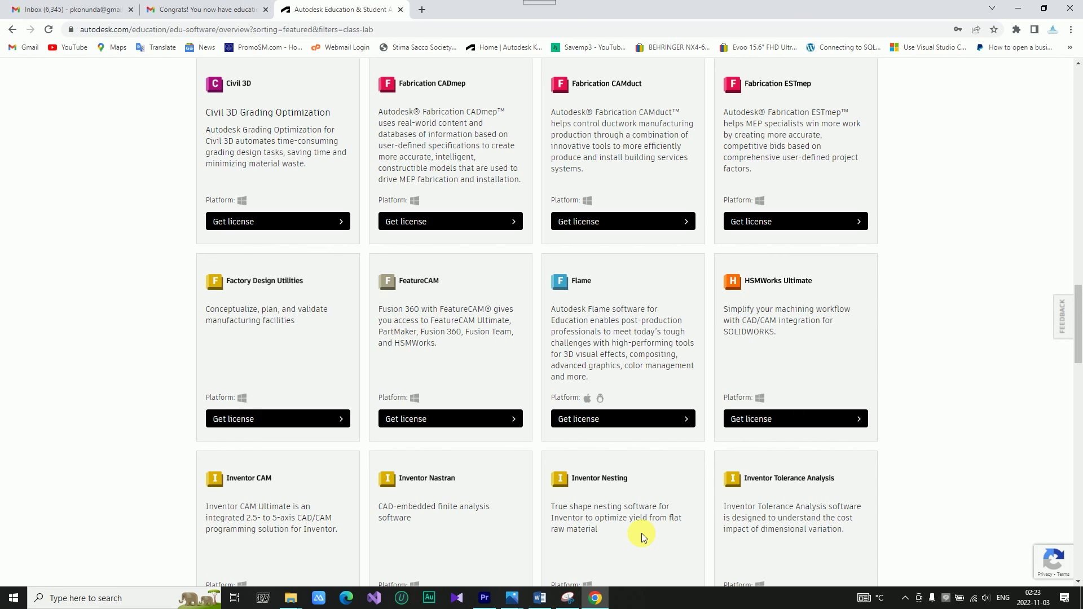
pyautogui.scroll(-1, 641, 536)
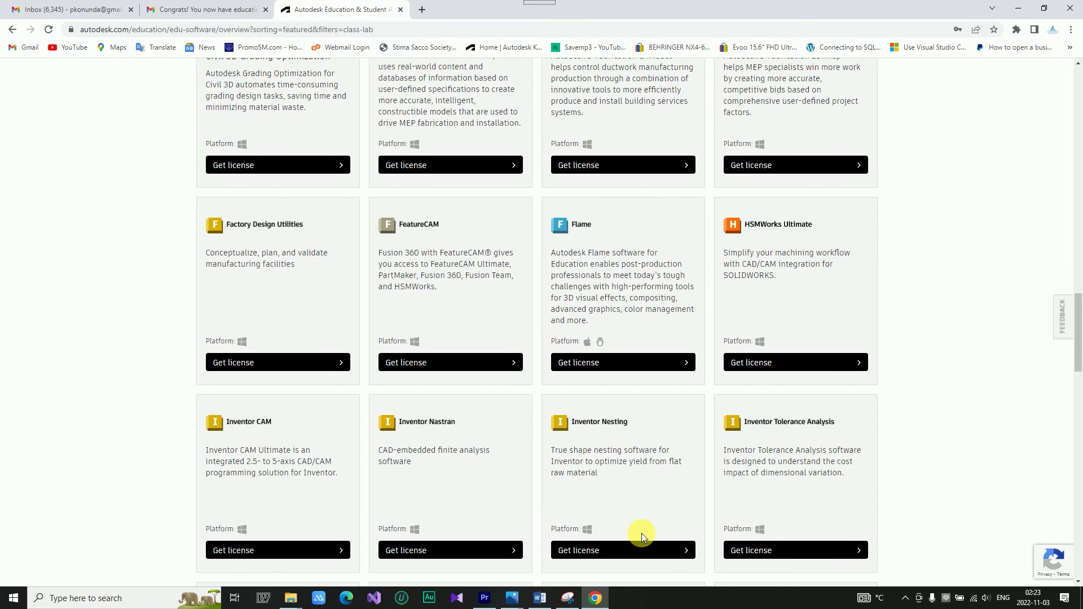
pyautogui.scroll(-2, 643, 533)
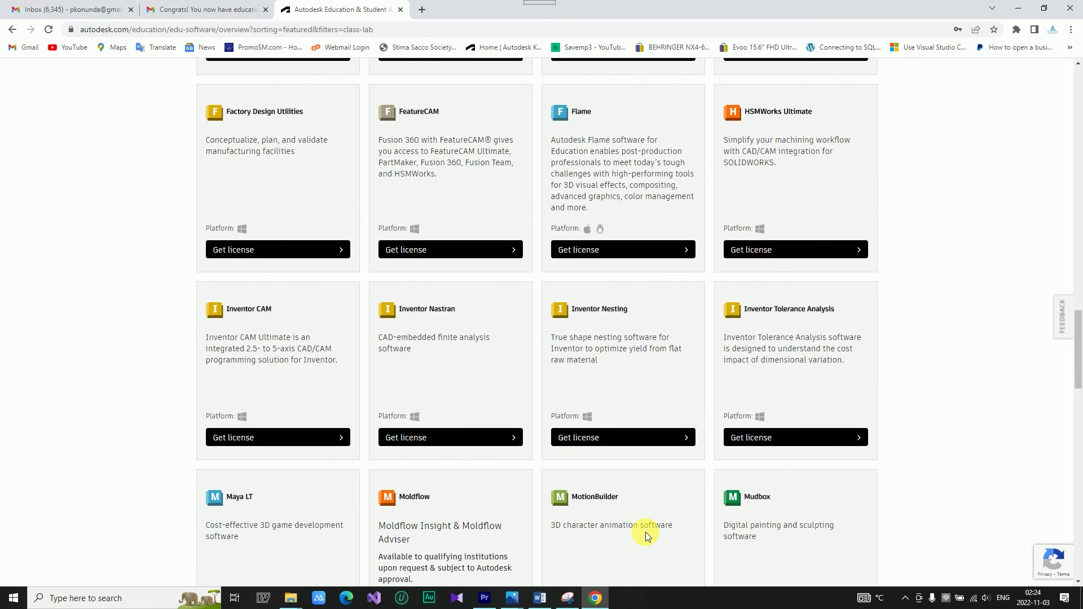
pyautogui.scroll(-6, 736, 437)
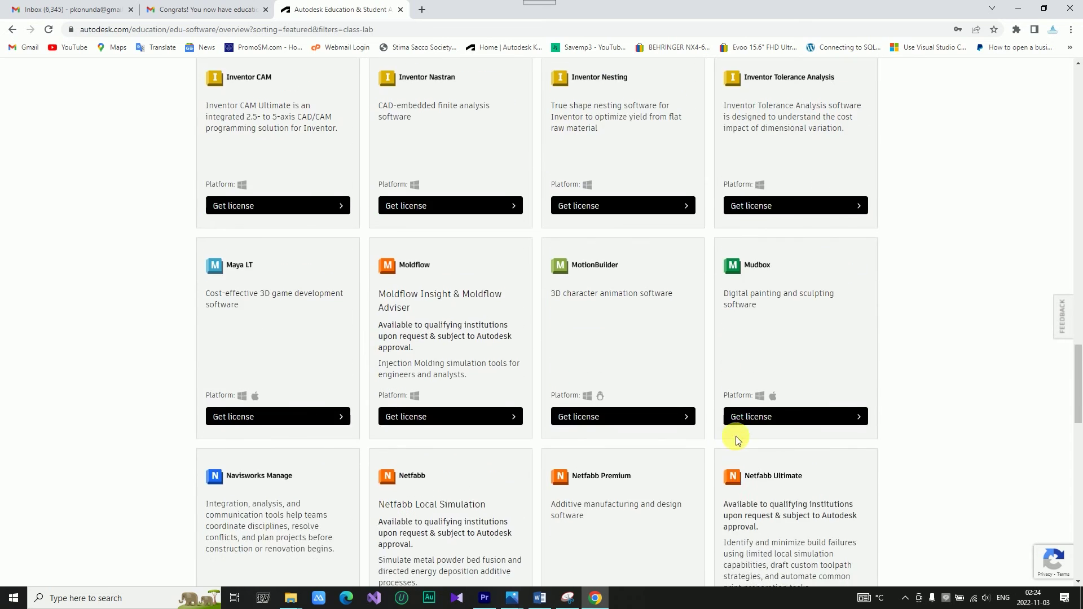
pyautogui.scroll(-12, 747, 469)
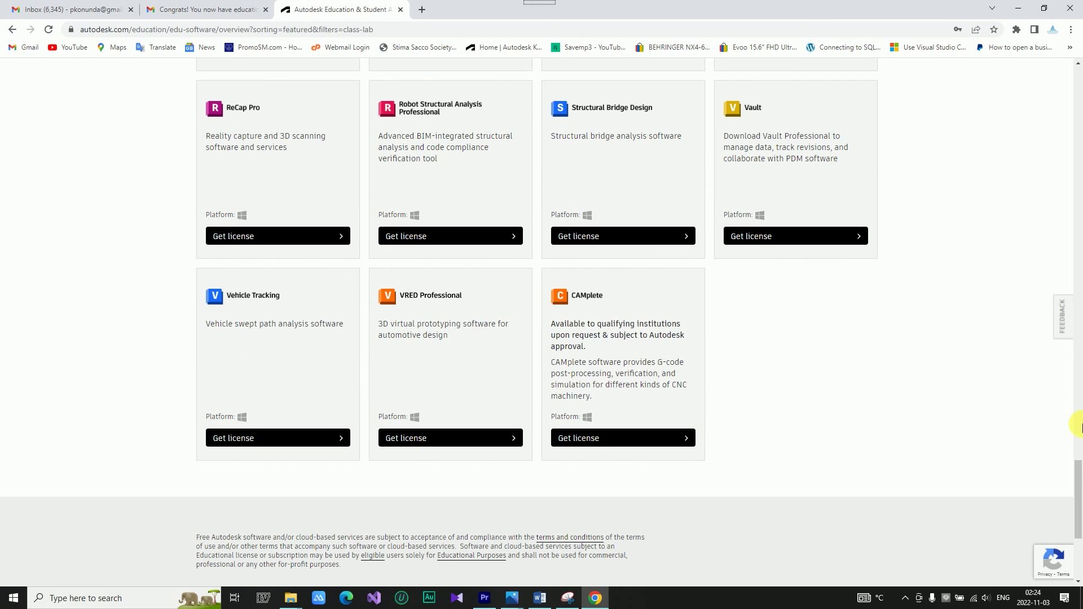
# Scroll the catalog back to the top and bring up the Gmail inbox showing 'Verify your Autodesk account'
pyautogui.moveTo(1078, 485); pyautogui.dragTo(1078, 101)
pyautogui.scroll(-5, 860, 280)
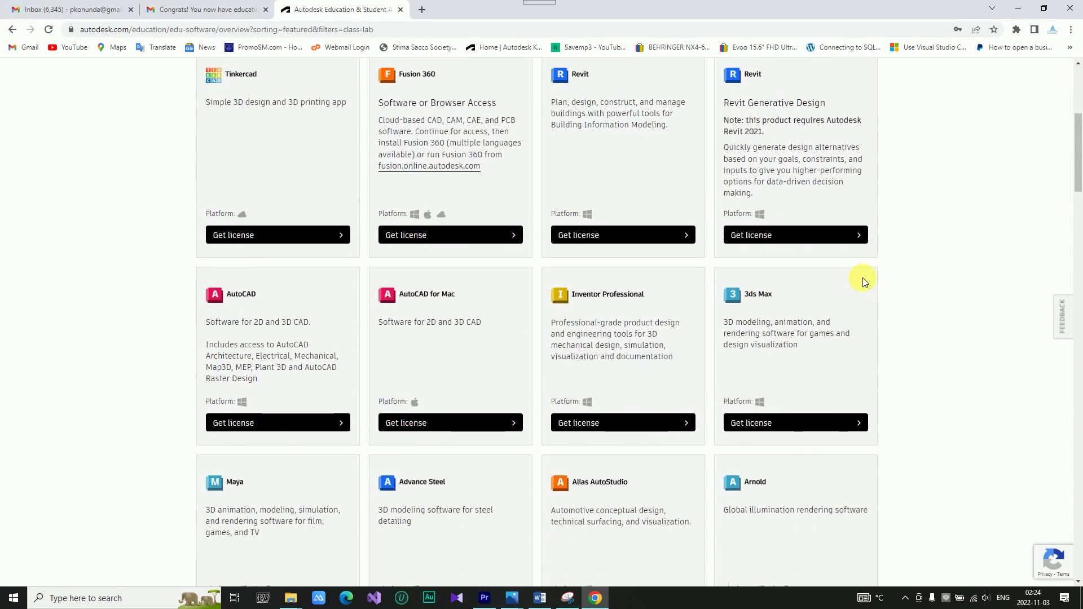
pyautogui.scroll(-6, 634, 370)
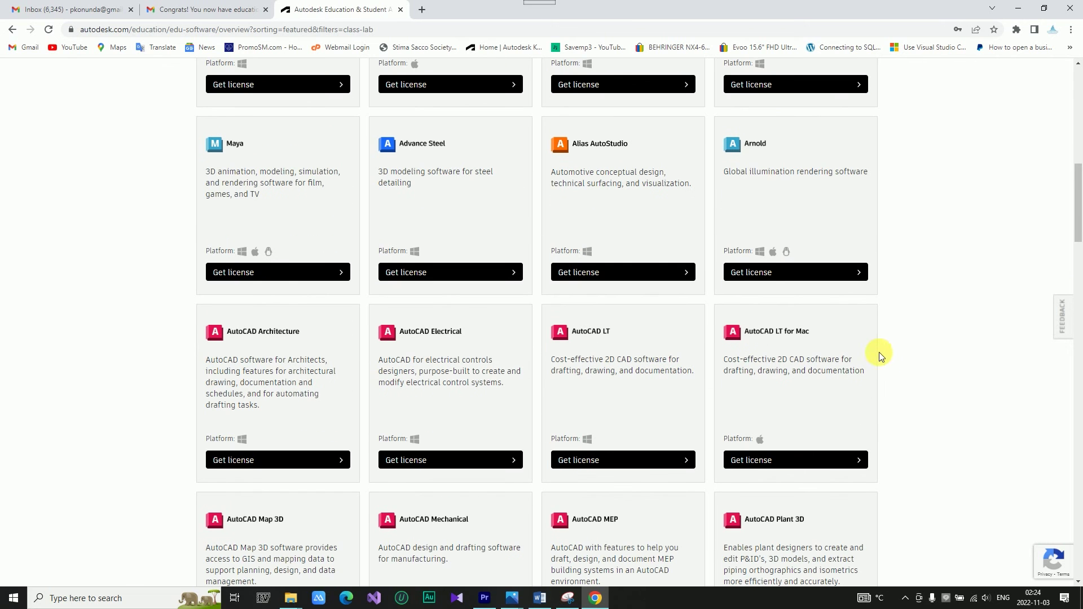
pyautogui.moveTo(1076, 244); pyautogui.dragTo(1077, 148)
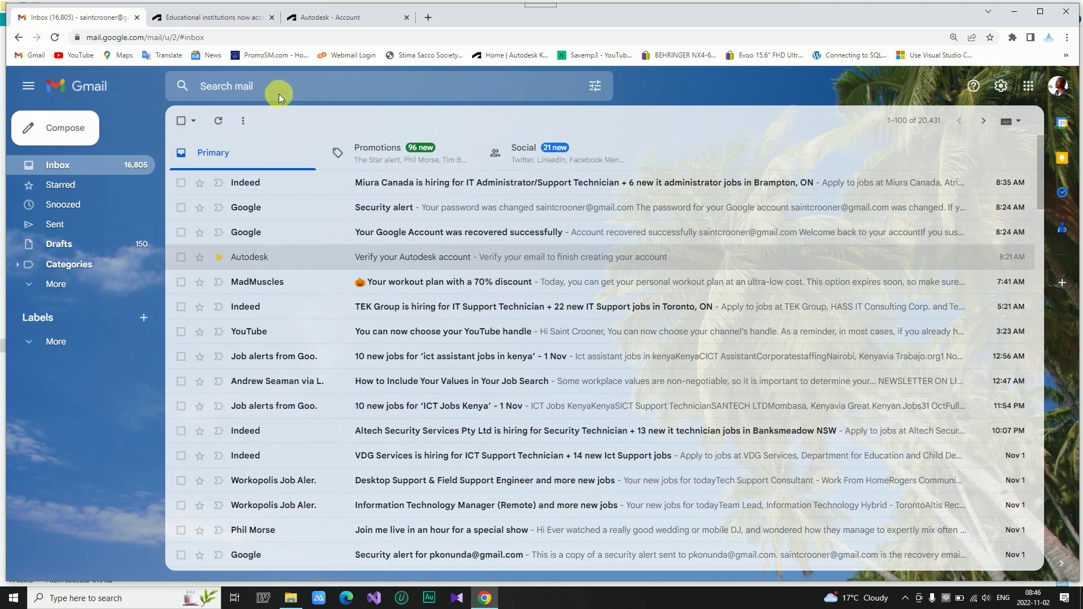
# Switch to the Autodesk Account tab's All Products and Services page, which lists no products yet
pyautogui.click(319, 18)
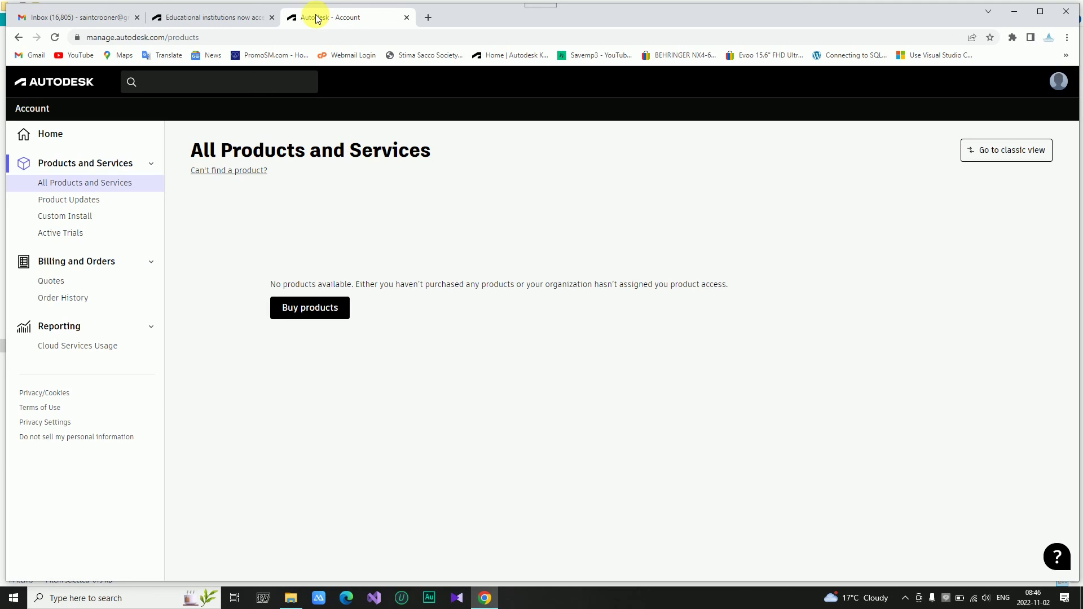